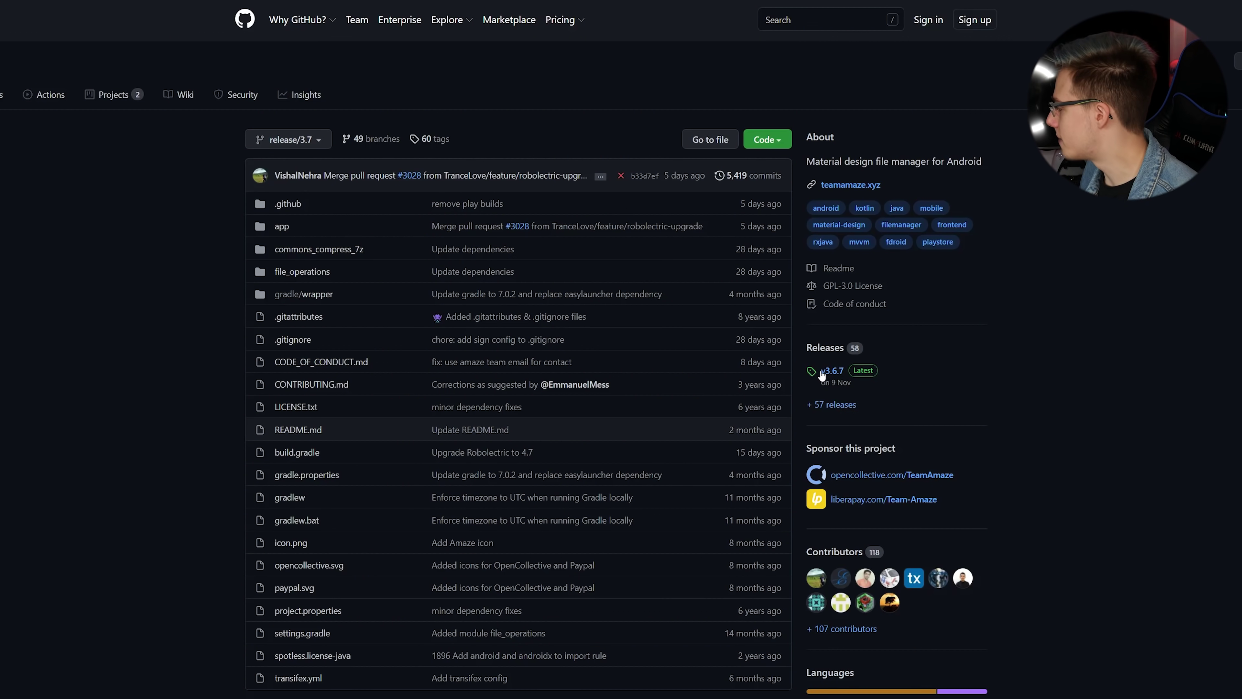
Open Amaze's v3.6.7 GitHub release and download app-fdroid-release.apk from its assets.
click(822, 372)
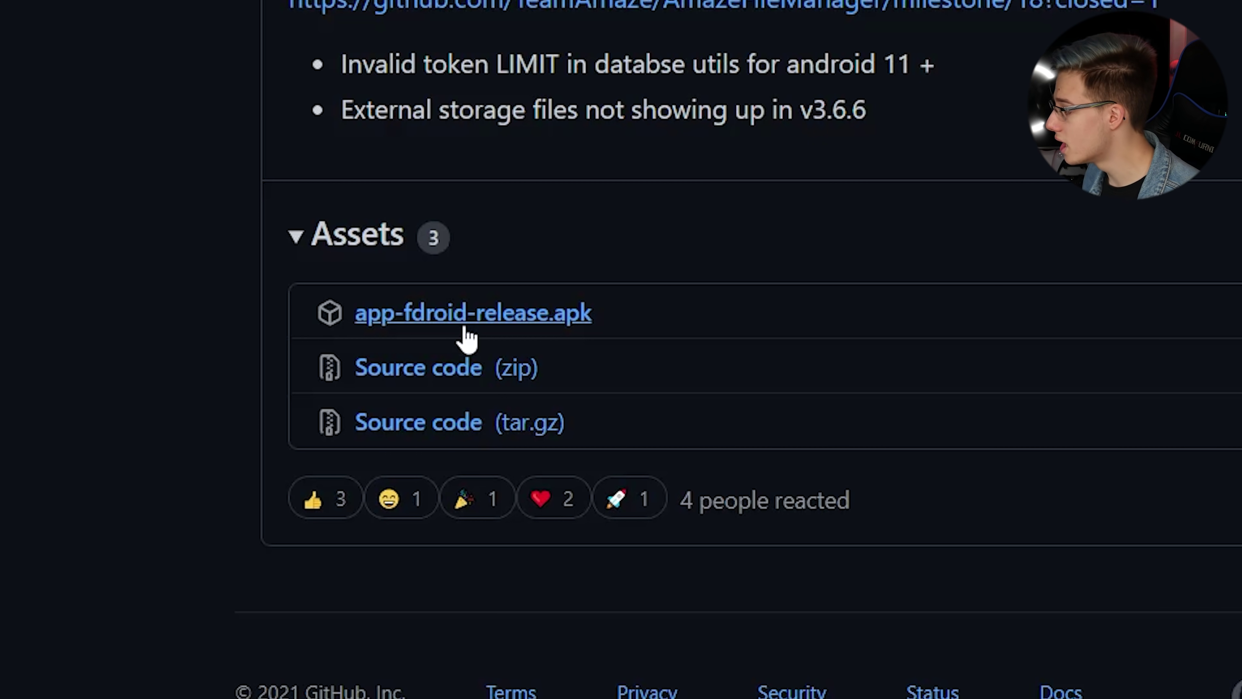
click(467, 337)
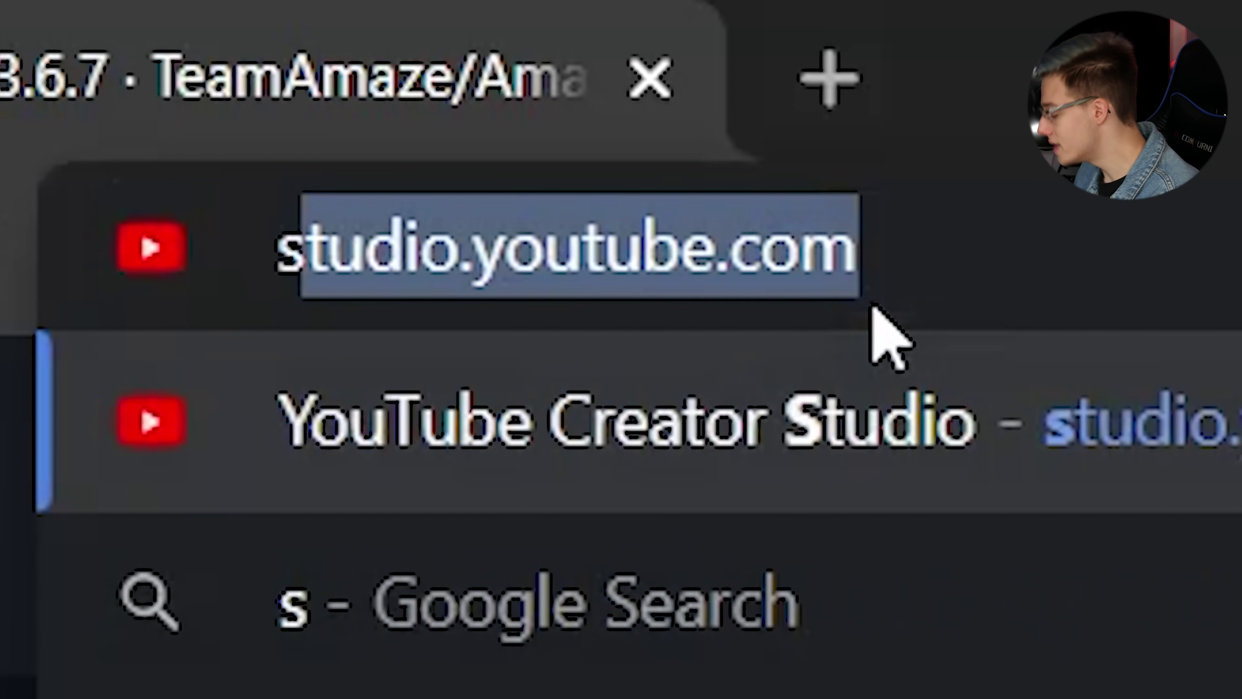
Run a Google search for 'sidequest' from the Chrome address bar.
text(idequest)
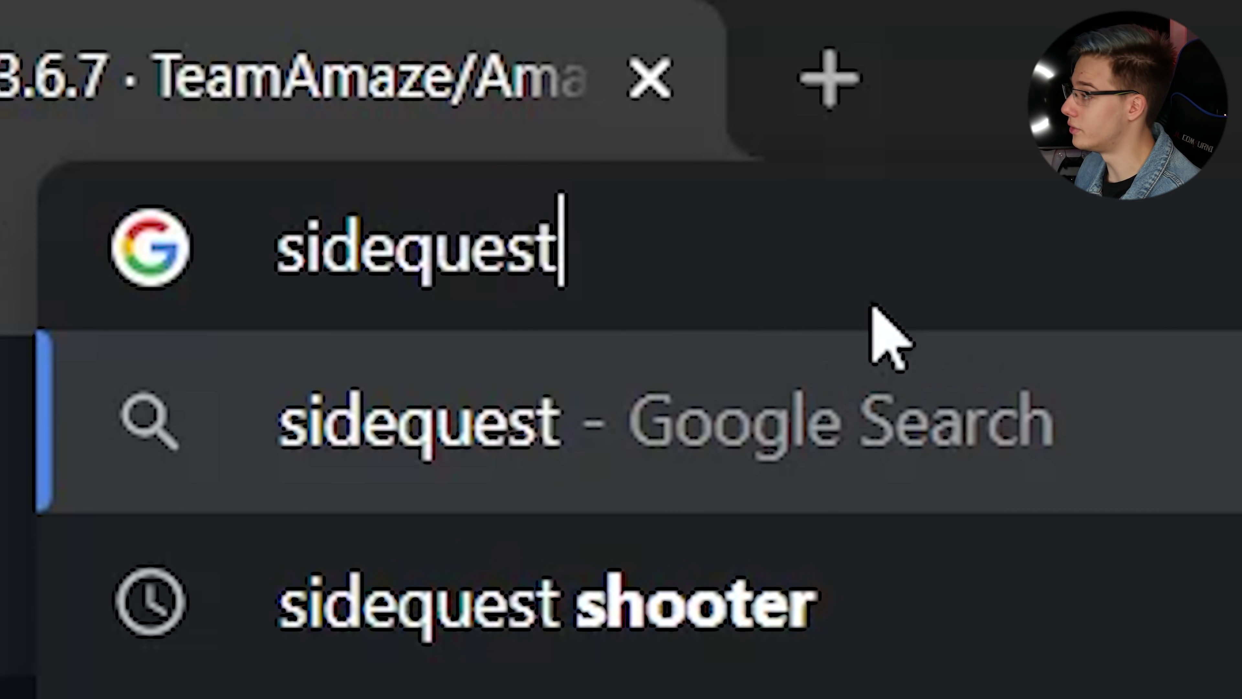
key(Return)
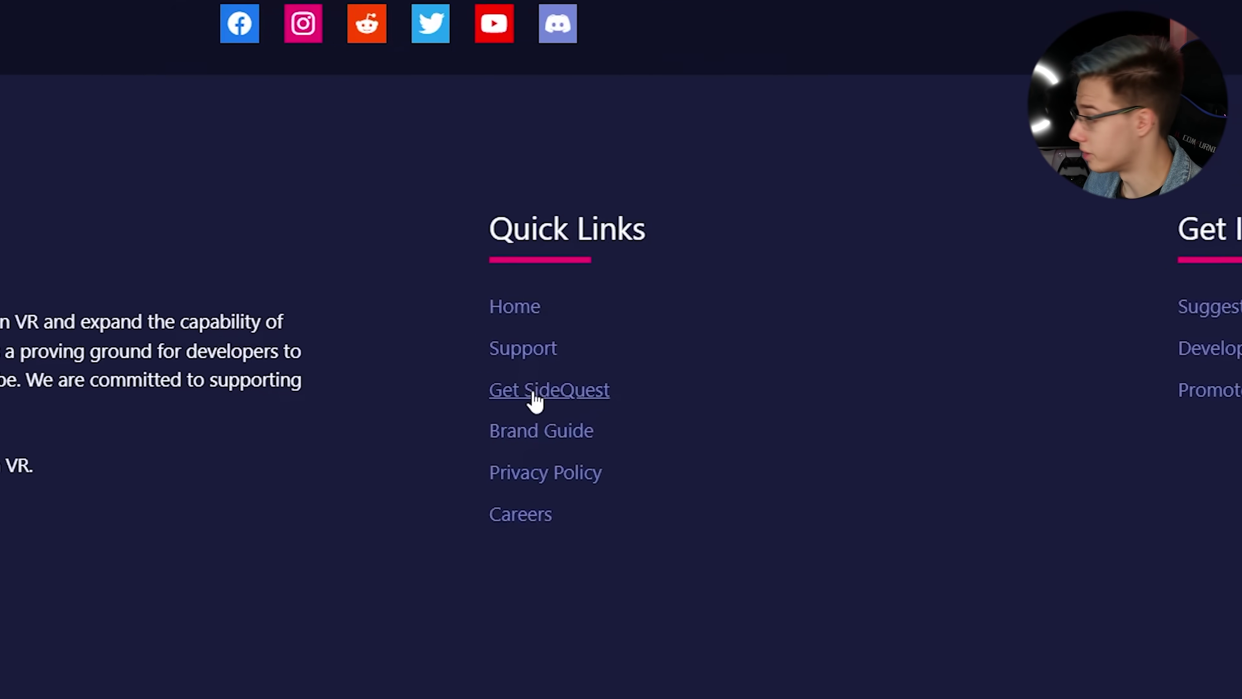
Go to the Get SideQuest download page to install the desktop app.
click(674, 508)
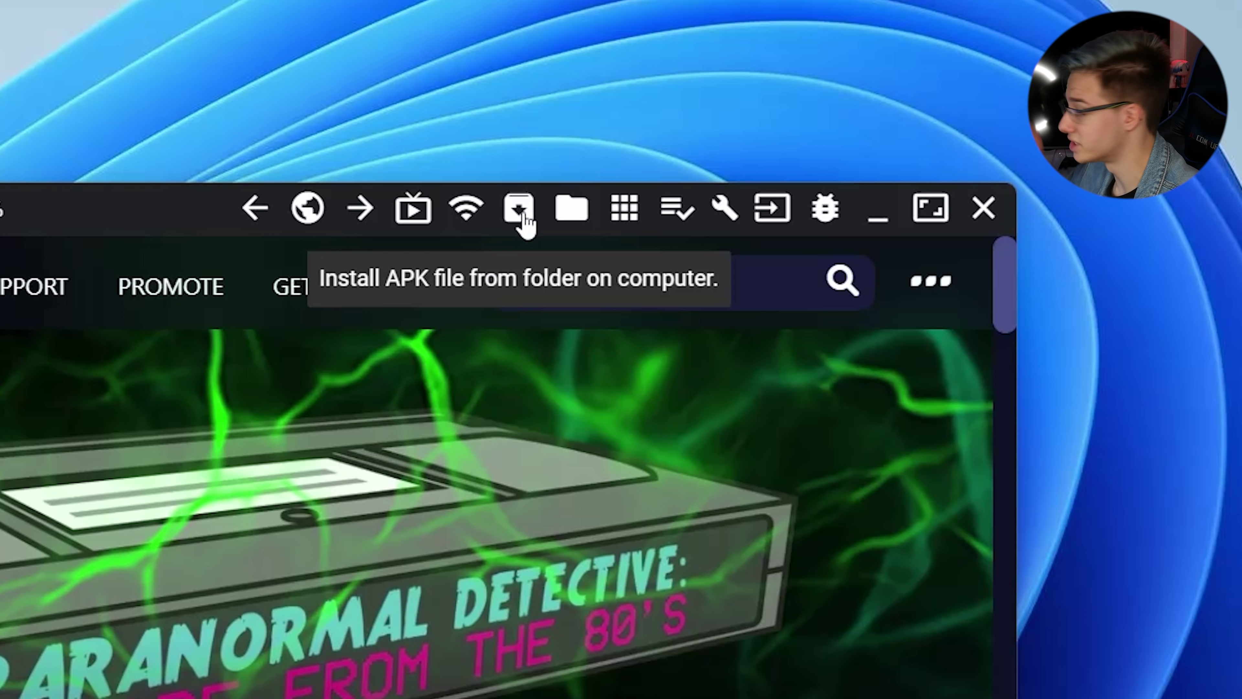
Install app-fdroid-release.apk from the Downloads folder using SideQuest's Install APK button.
click(519, 208)
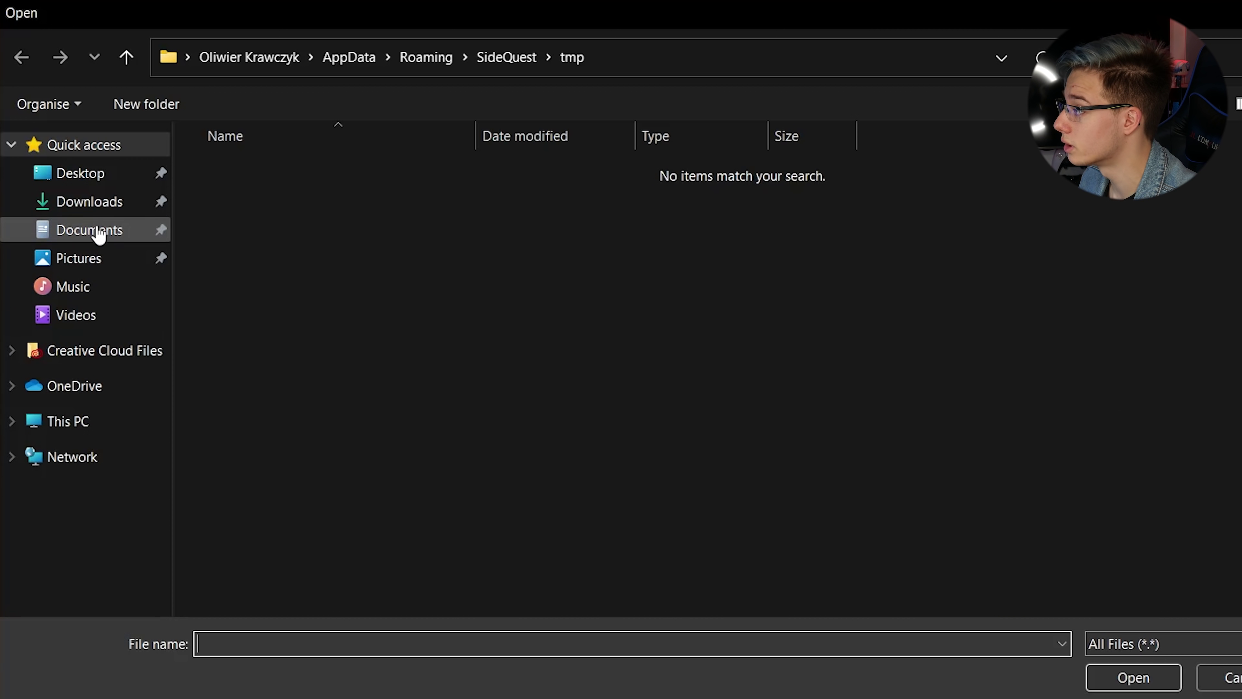
click(97, 204)
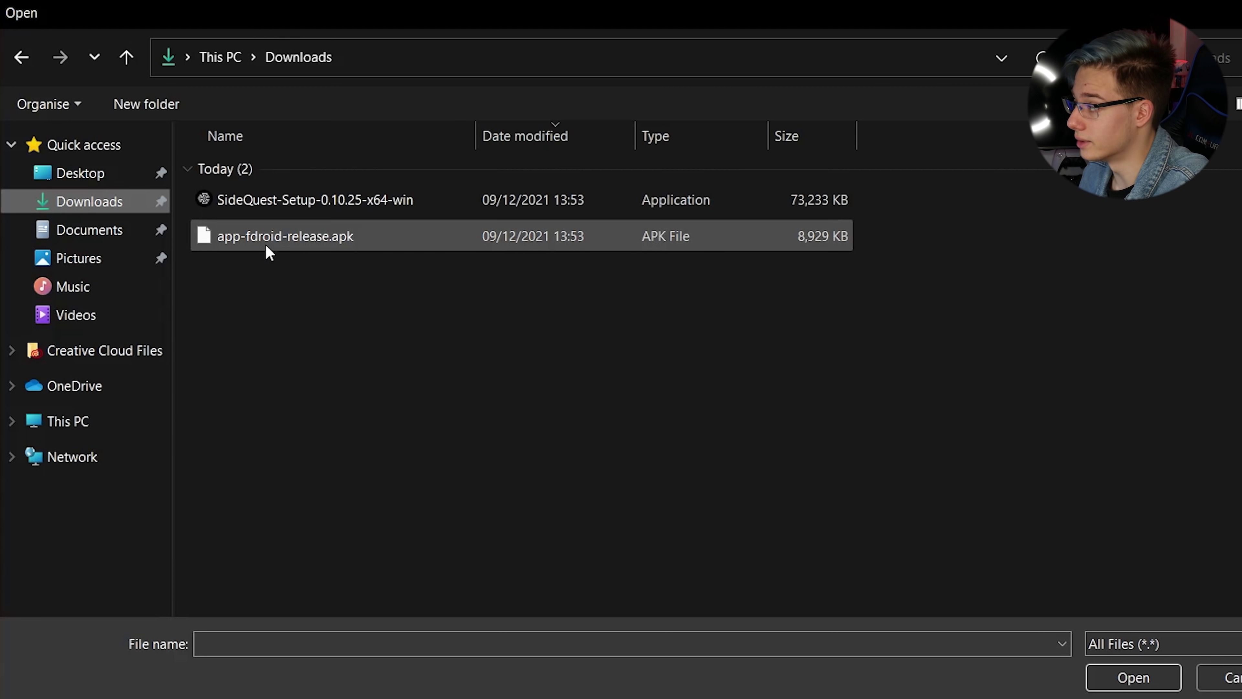
click(264, 243)
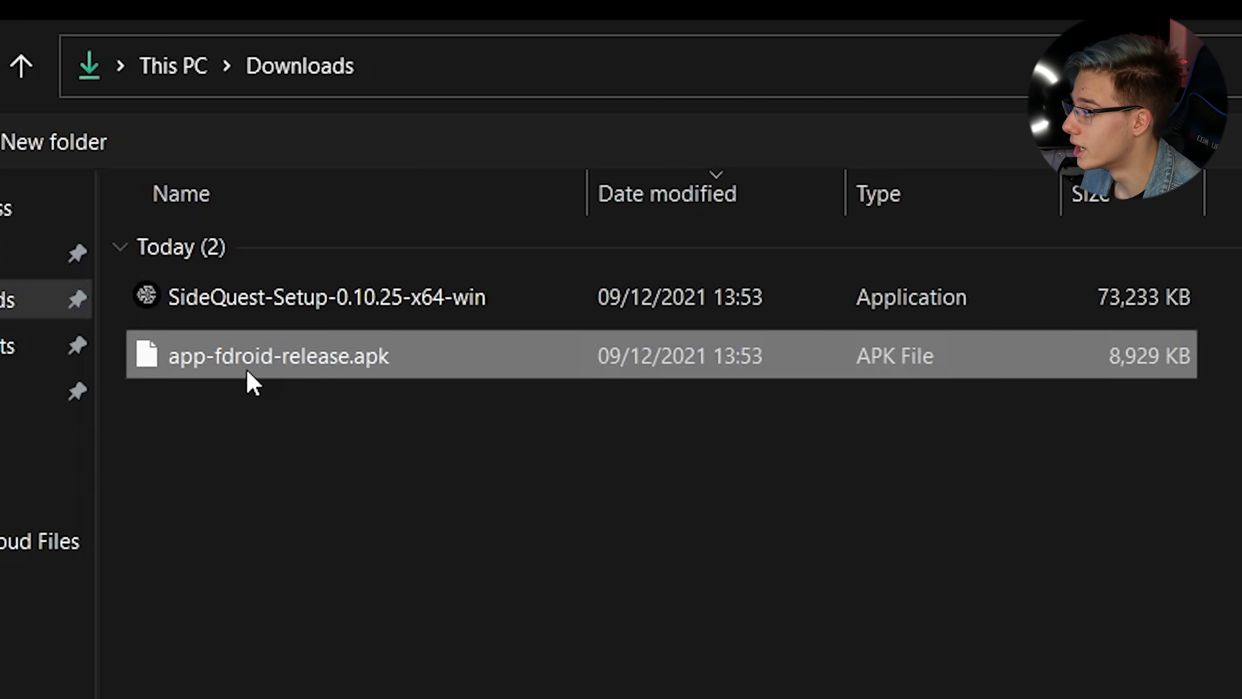
double_click(247, 371)
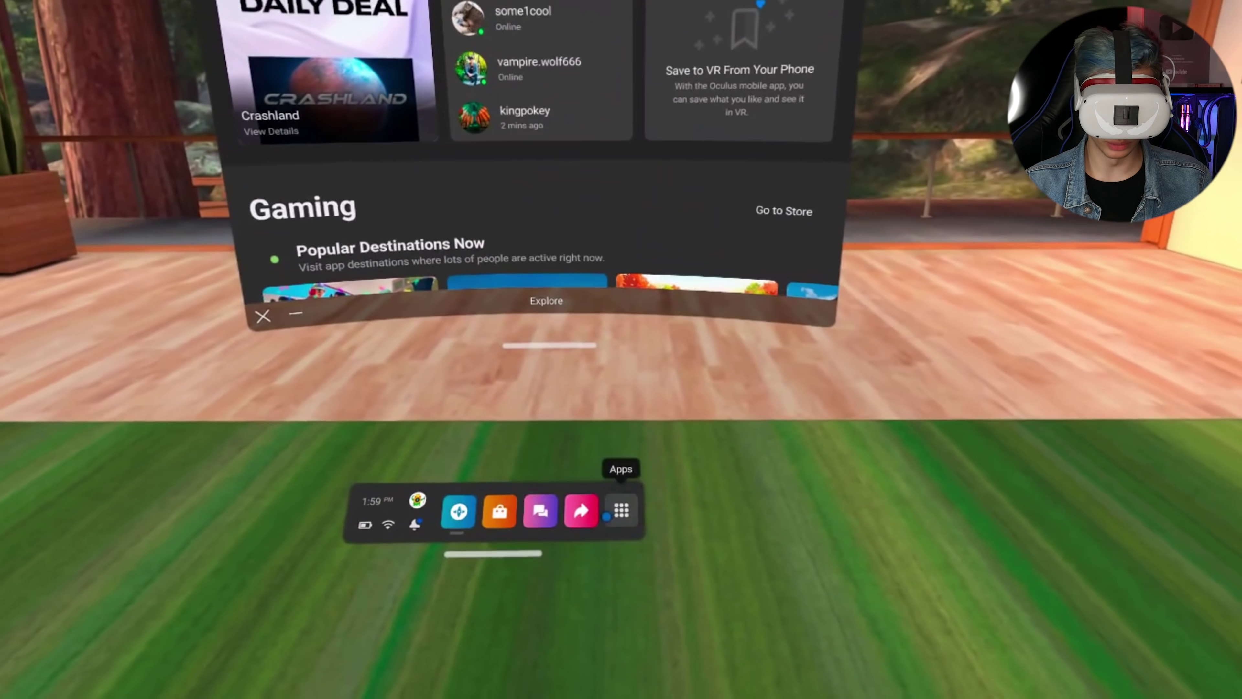
Filter the Apps library to Unknown Sources and launch Amaze.
click(622, 499)
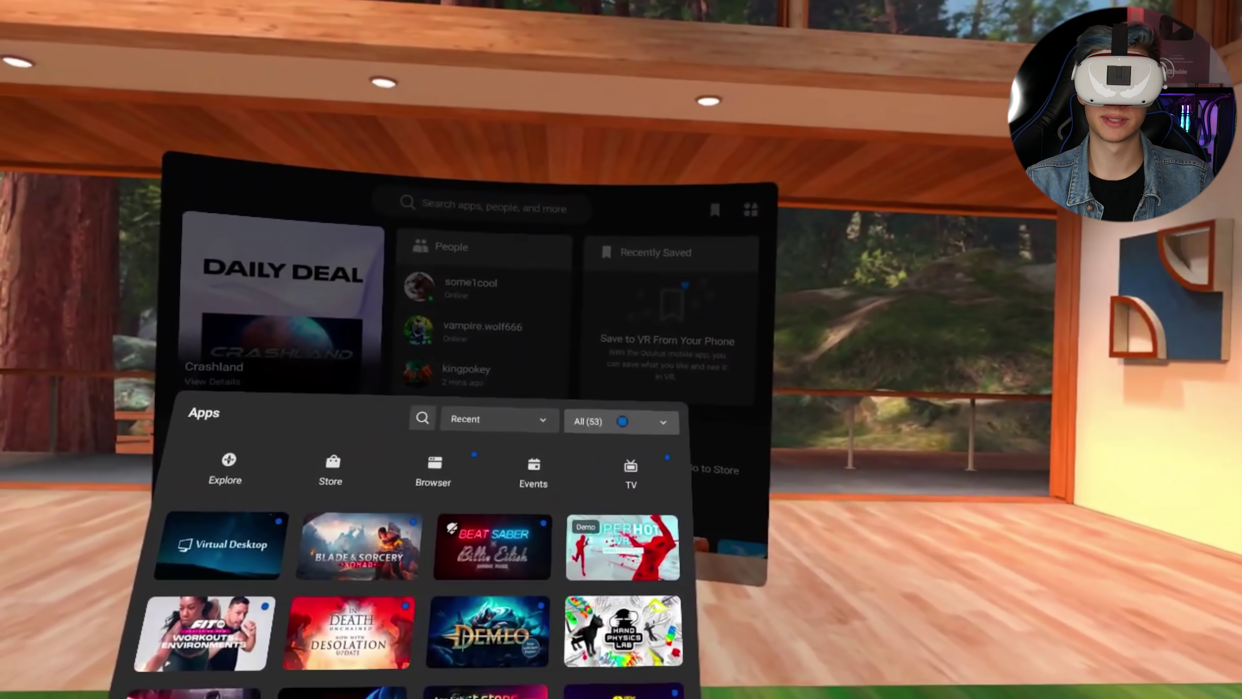
click(622, 421)
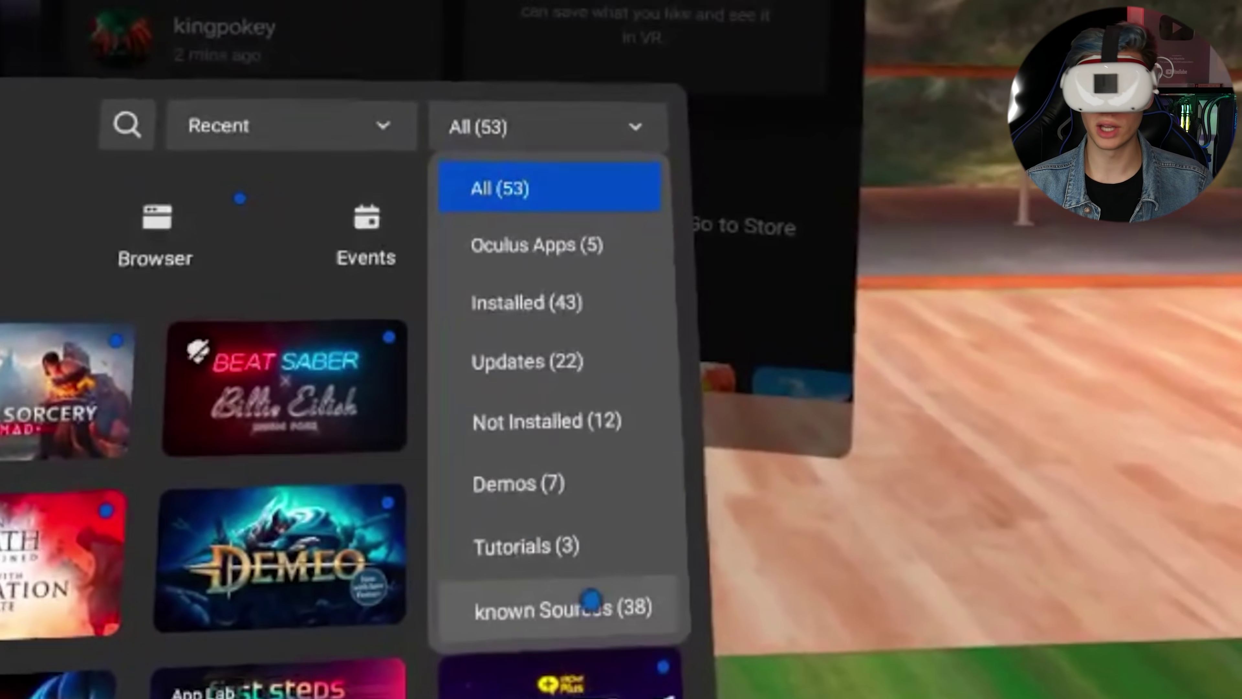
click(591, 599)
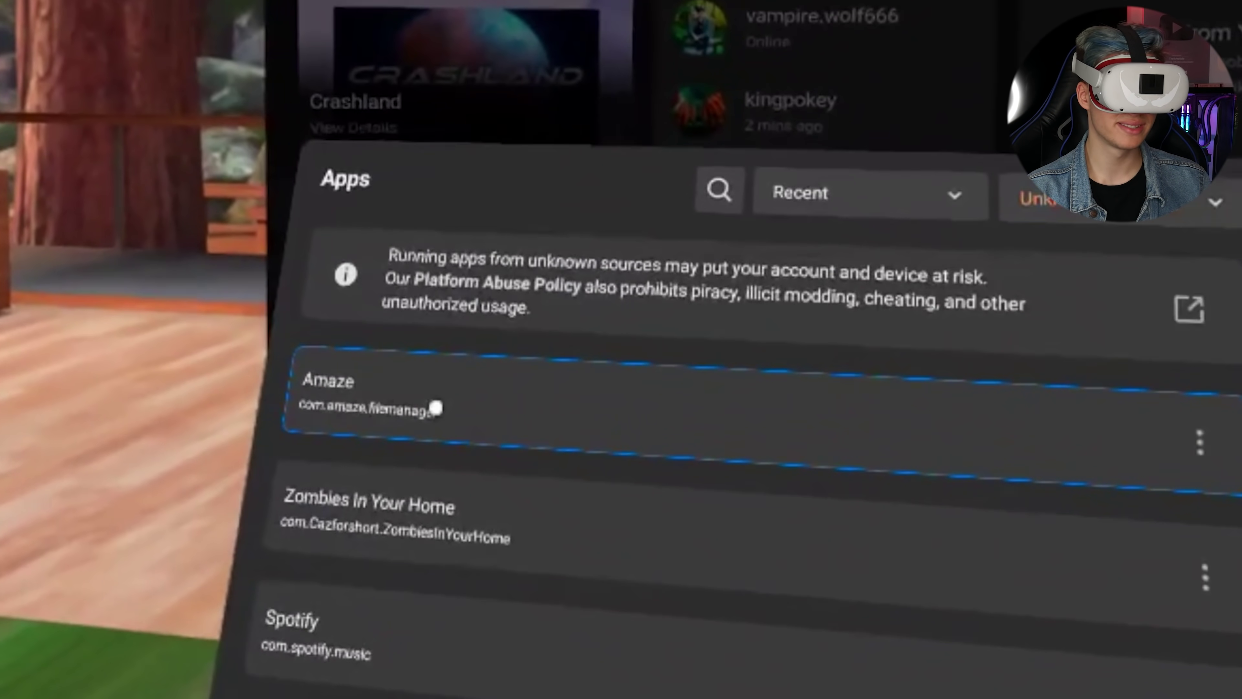
click(533, 446)
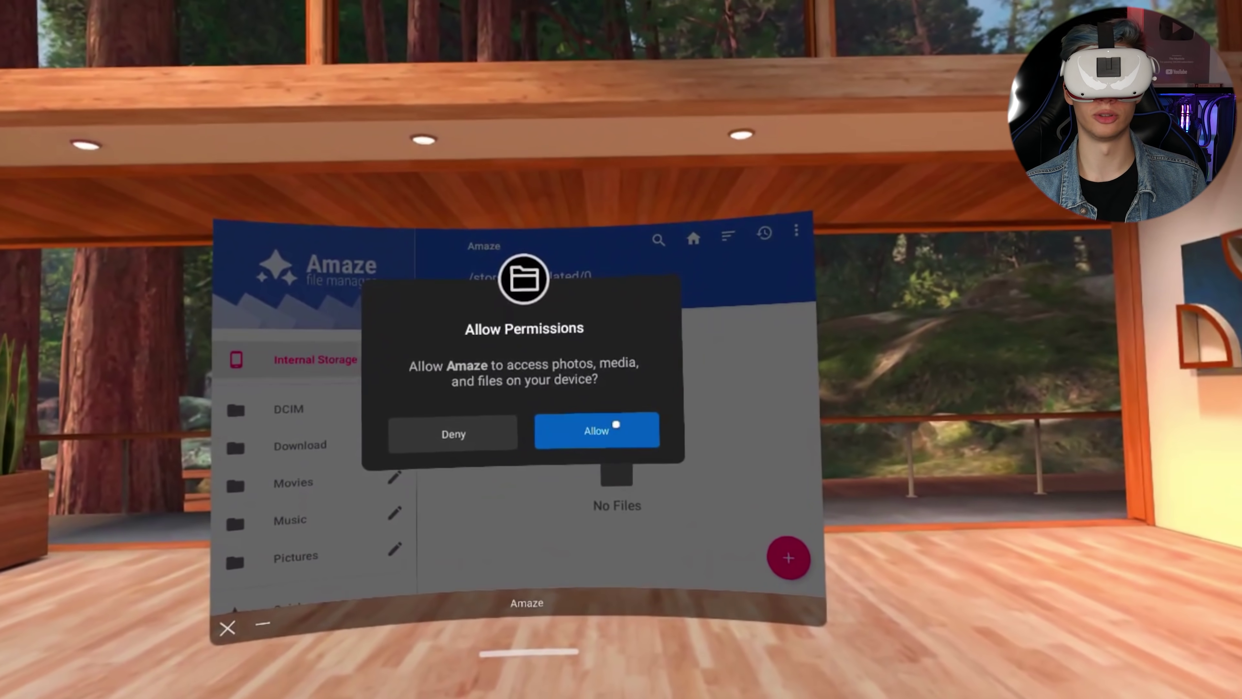
Allow Amaze file access and browse the /storage/emulated/0 folder list.
click(615, 425)
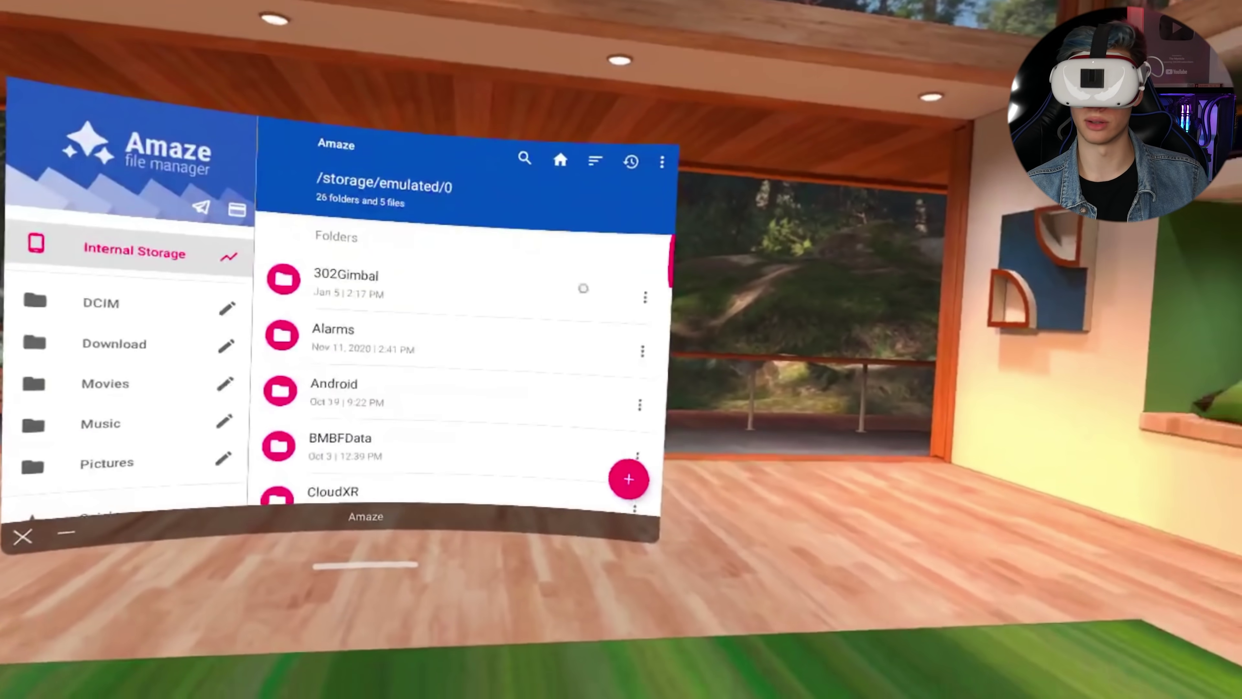
scroll(618, 478, down, 10)
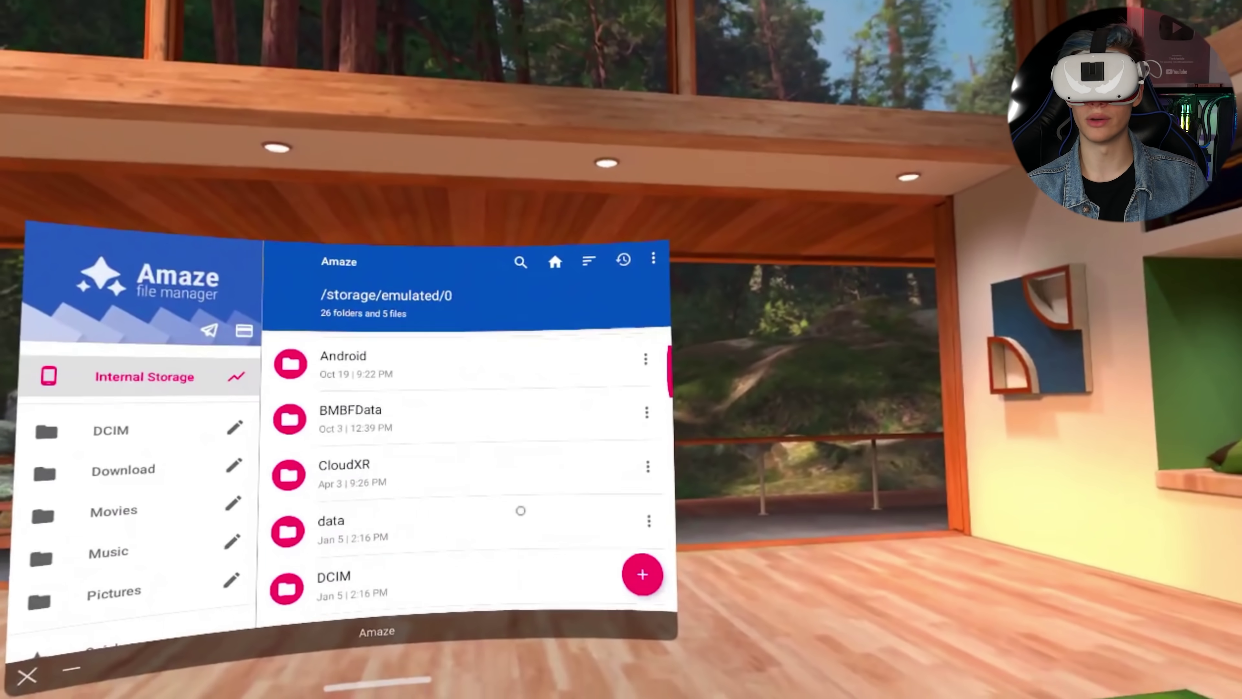
scroll(374, 525, down, 10)
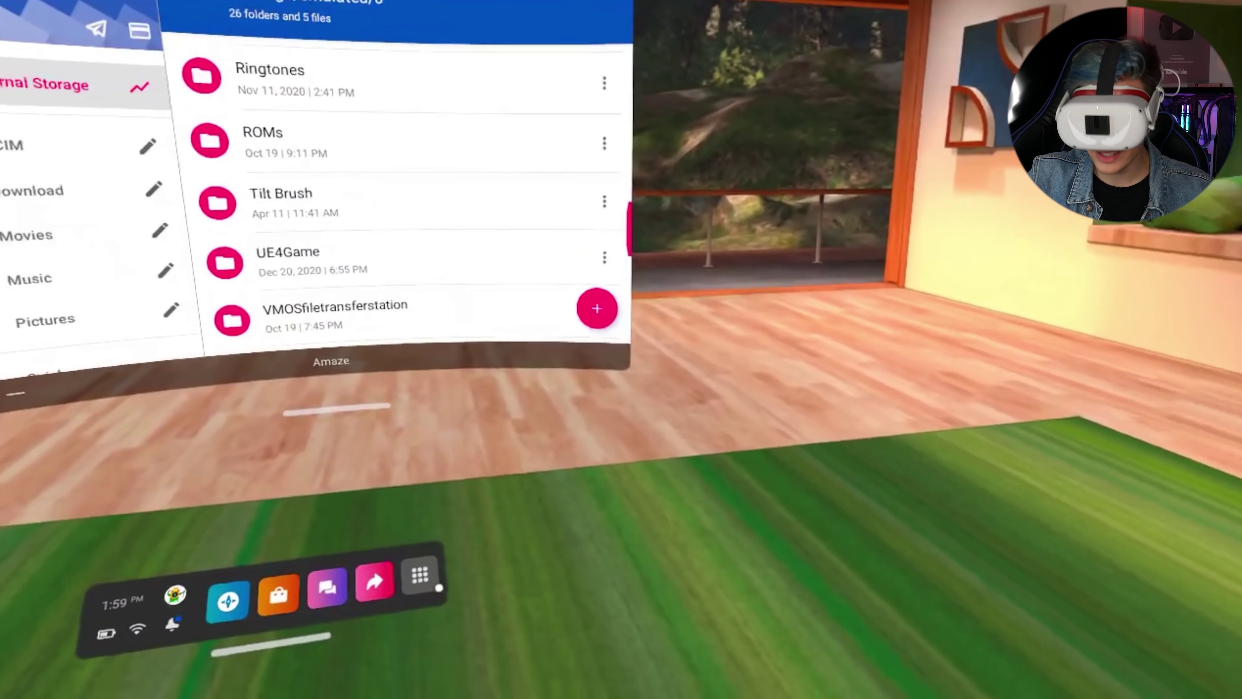
click(510, 611)
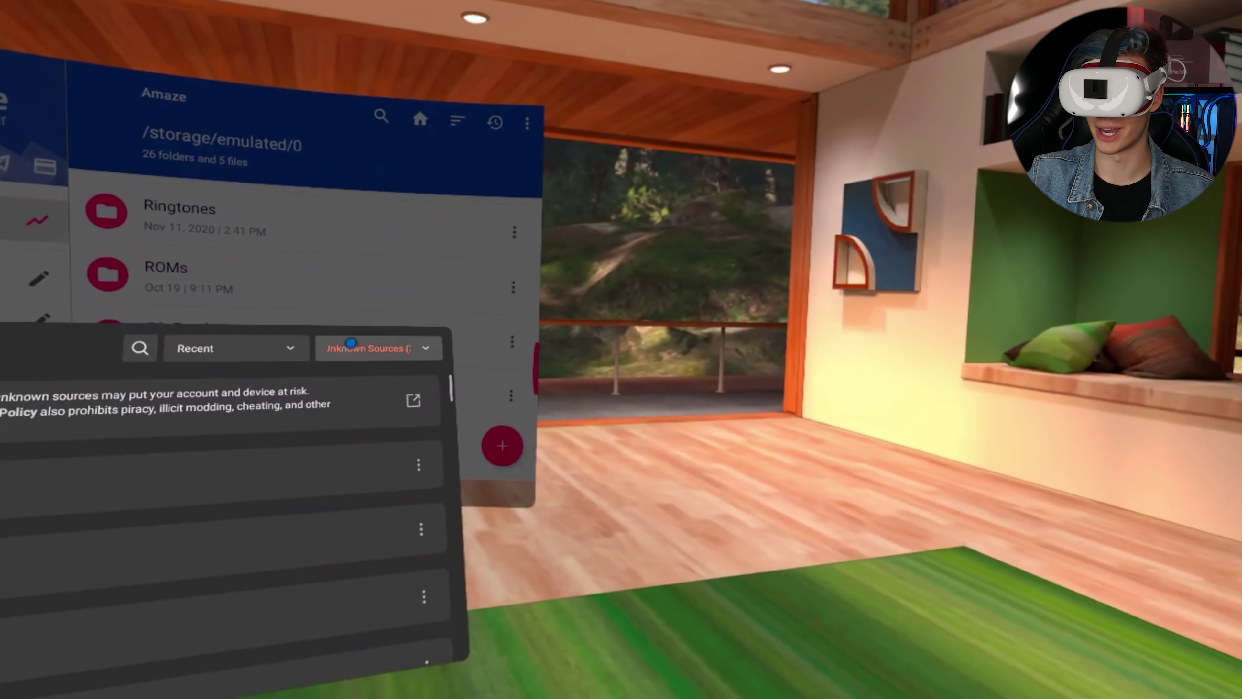
click(608, 348)
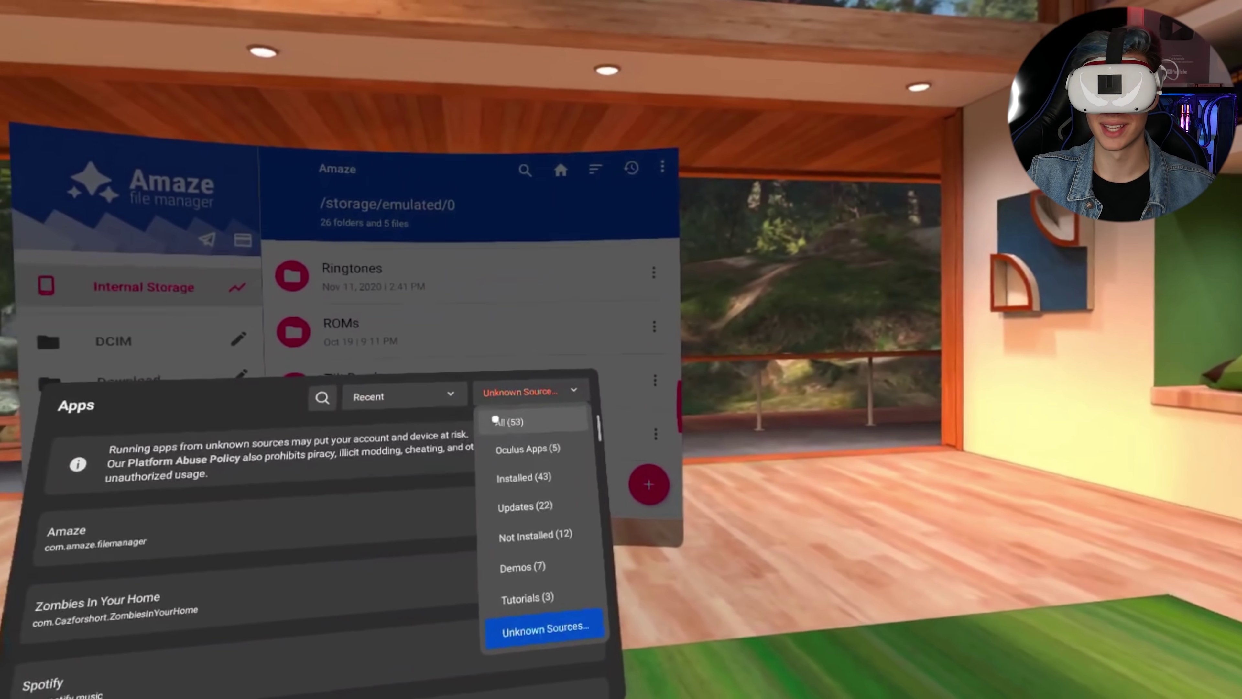
click(443, 410)
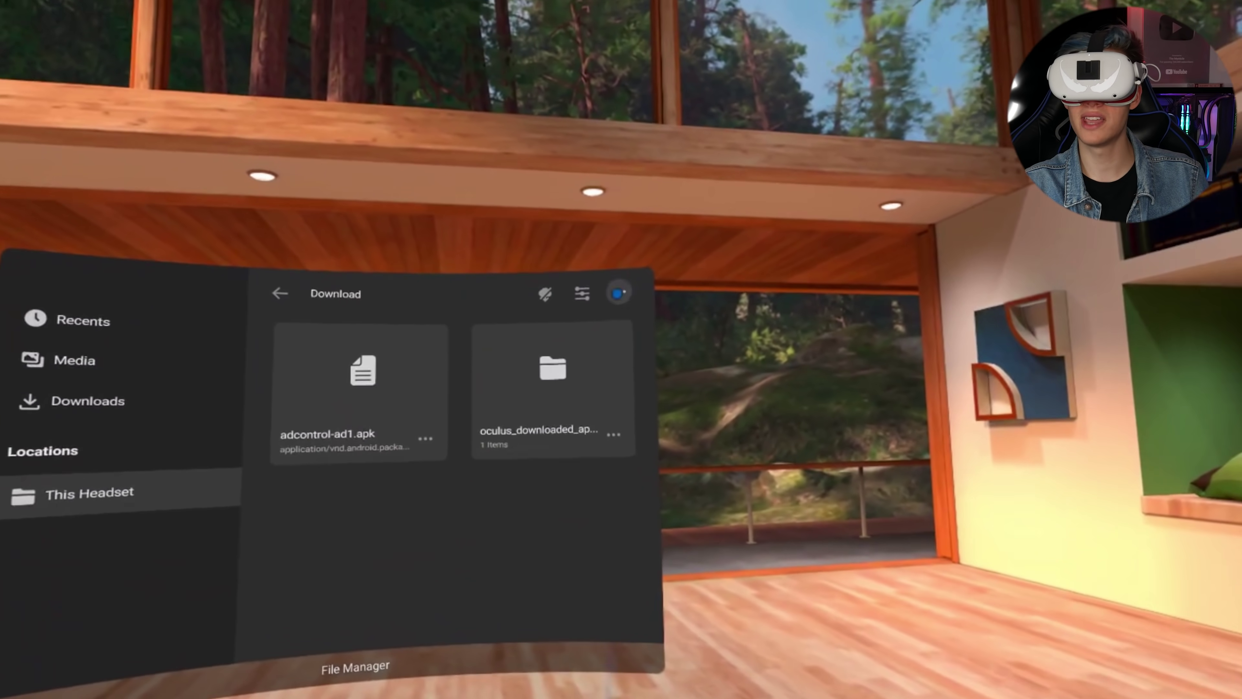
click(722, 246)
click(524, 526)
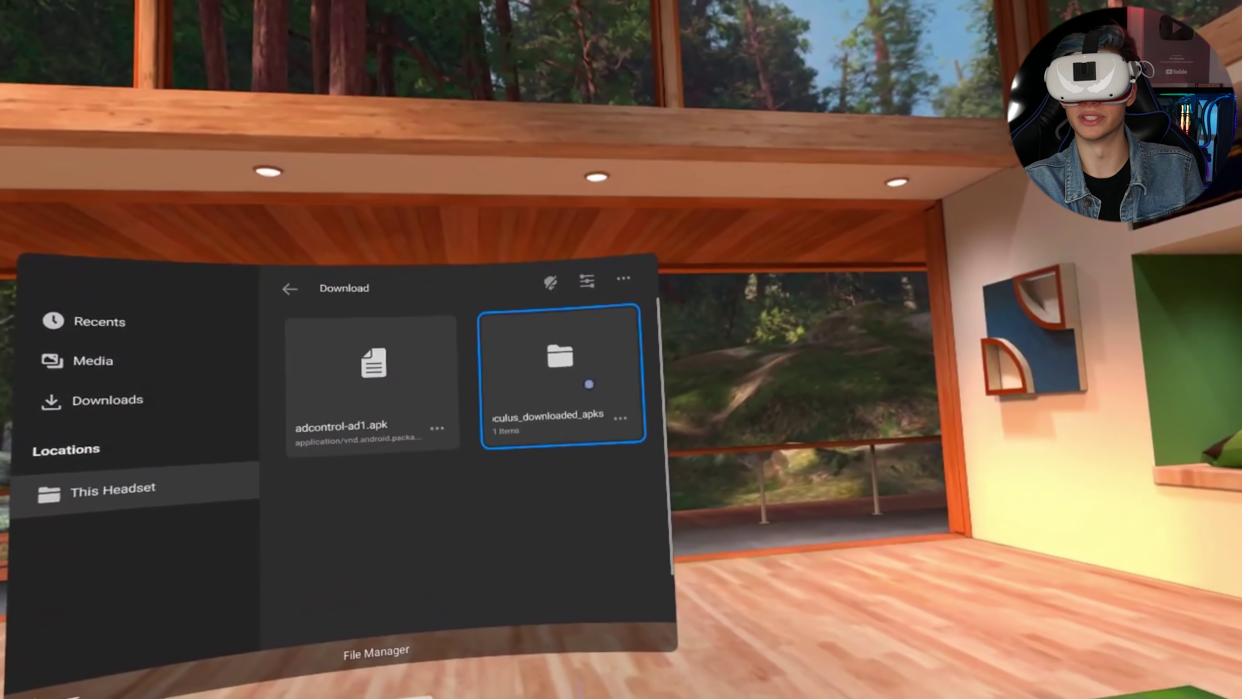
click(587, 381)
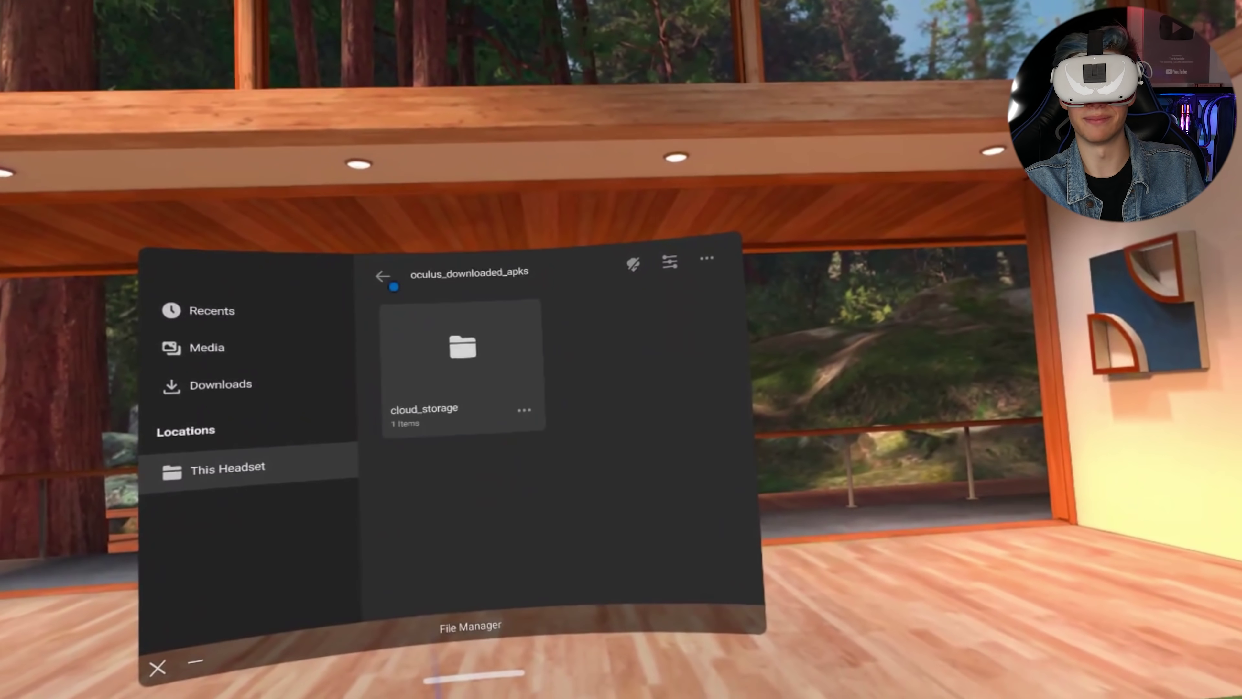
click(410, 291)
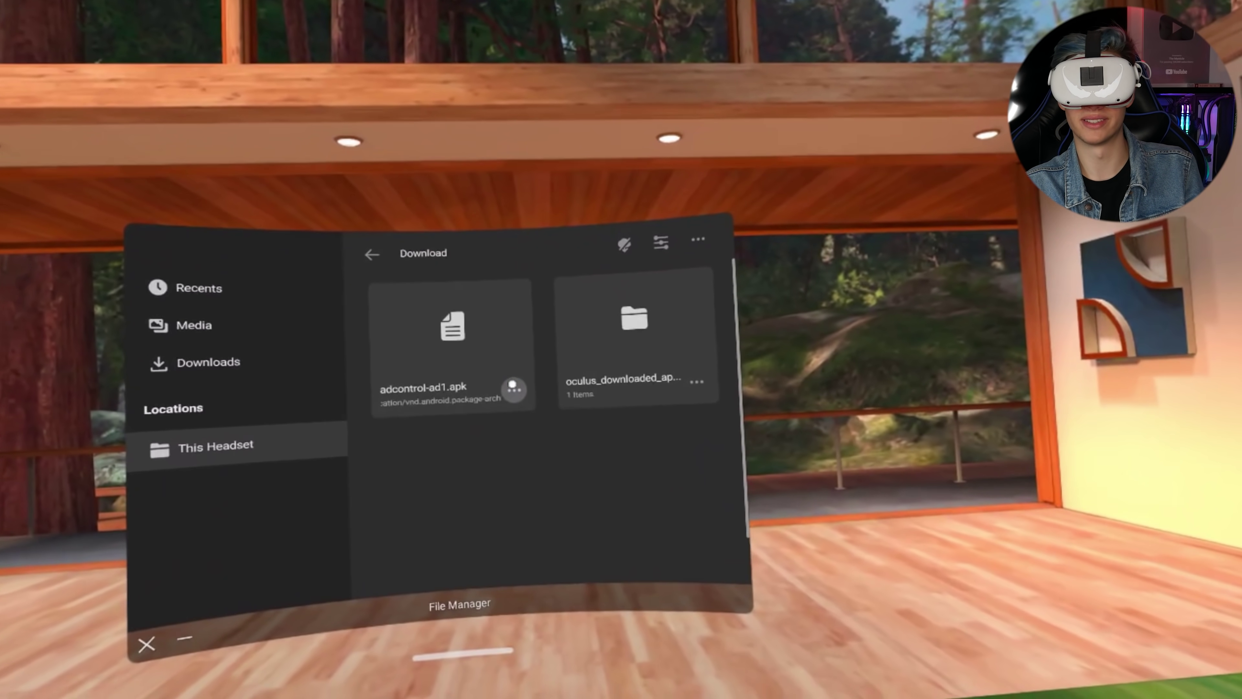
click(513, 389)
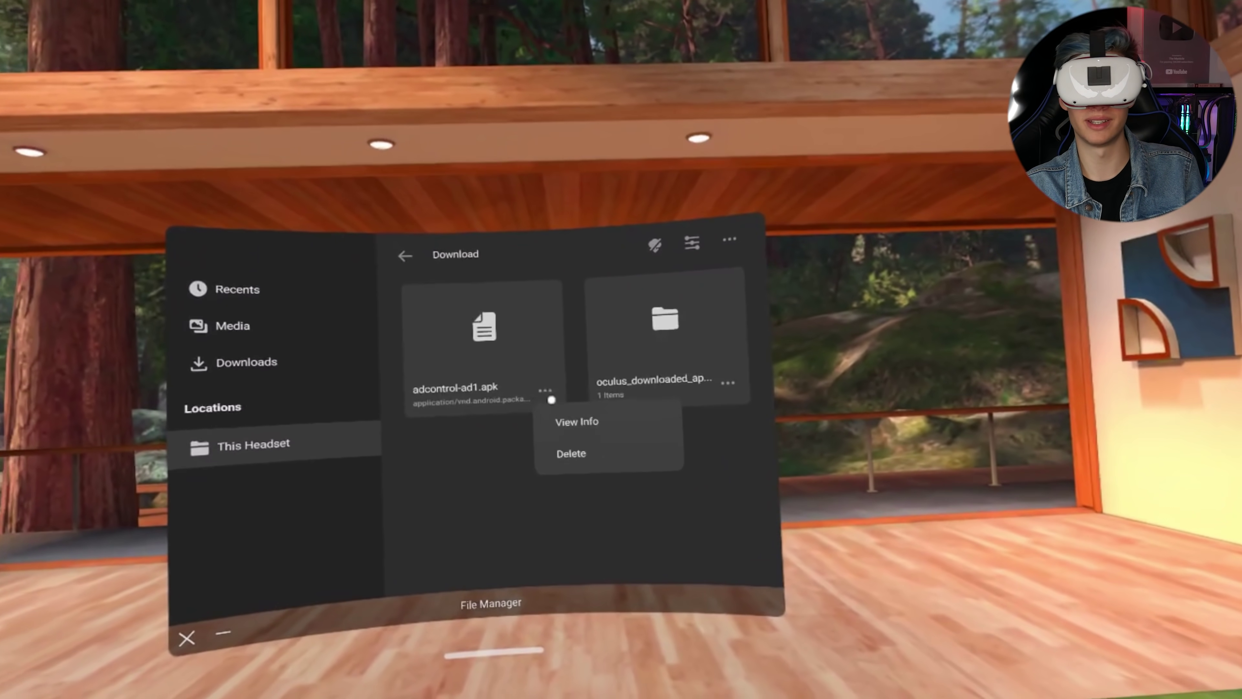
click(541, 411)
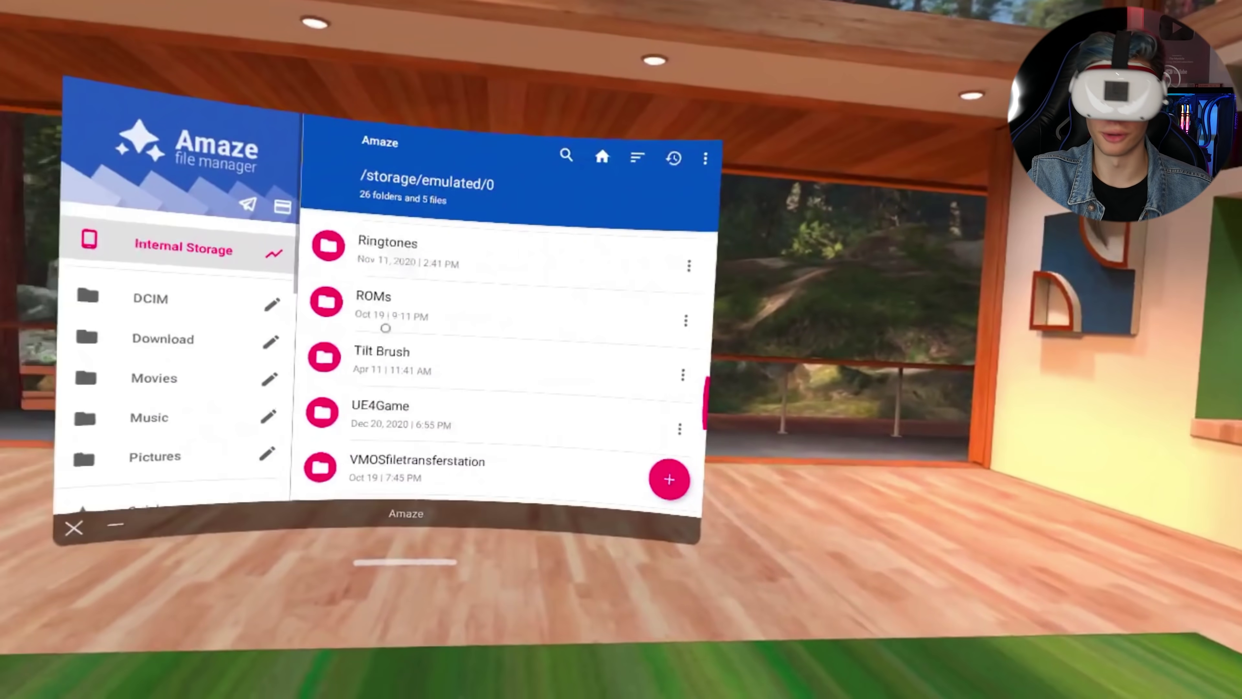
Open adcontrol-ad1.apk in Download and choose to install it with Package installer.
scroll(487, 305, down, 3)
scroll(430, 477, up, 1)
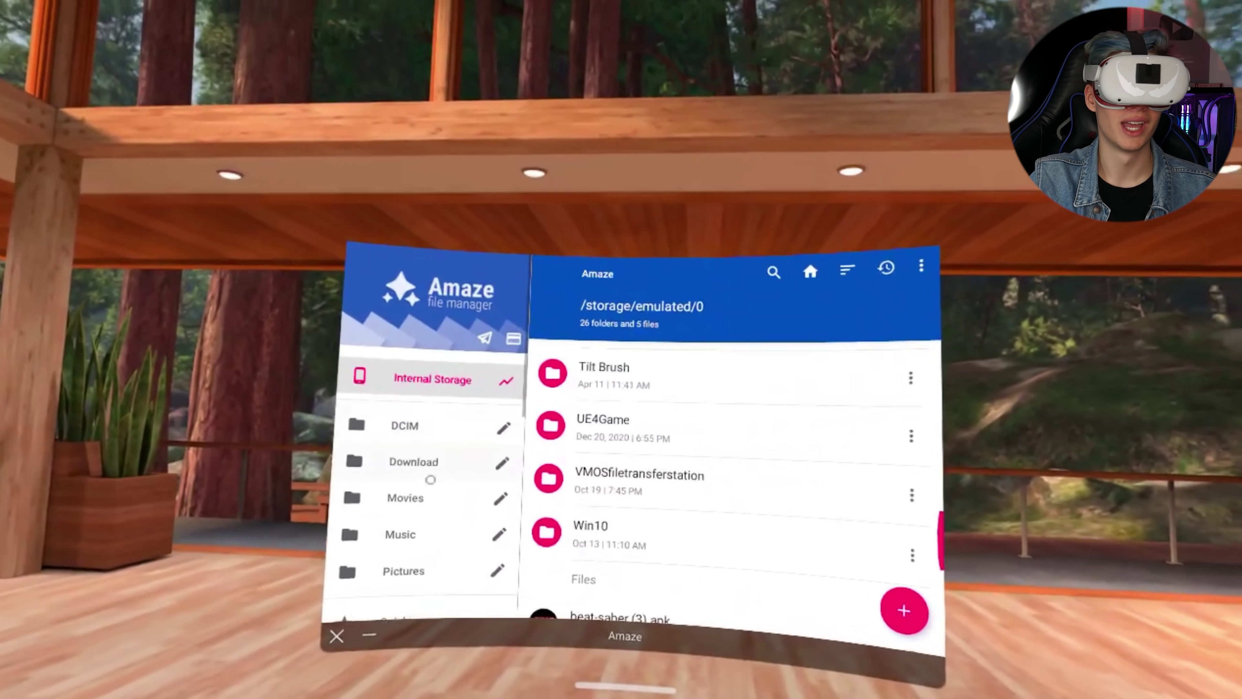
click(374, 453)
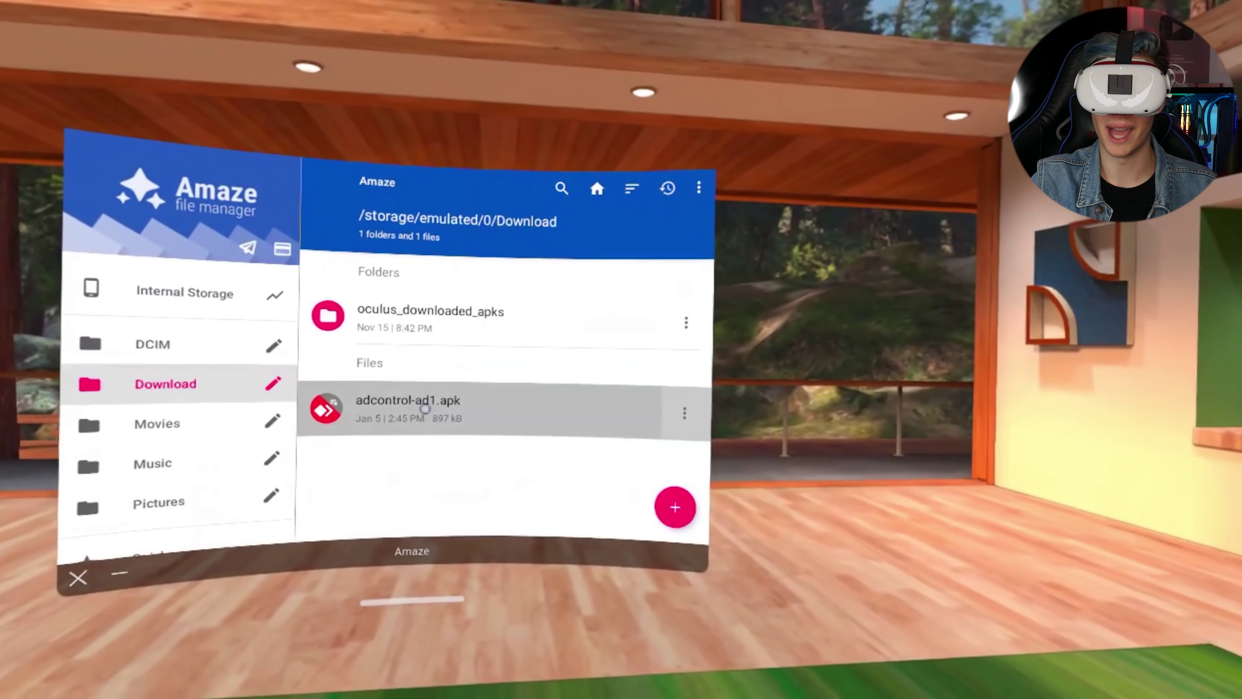
click(425, 408)
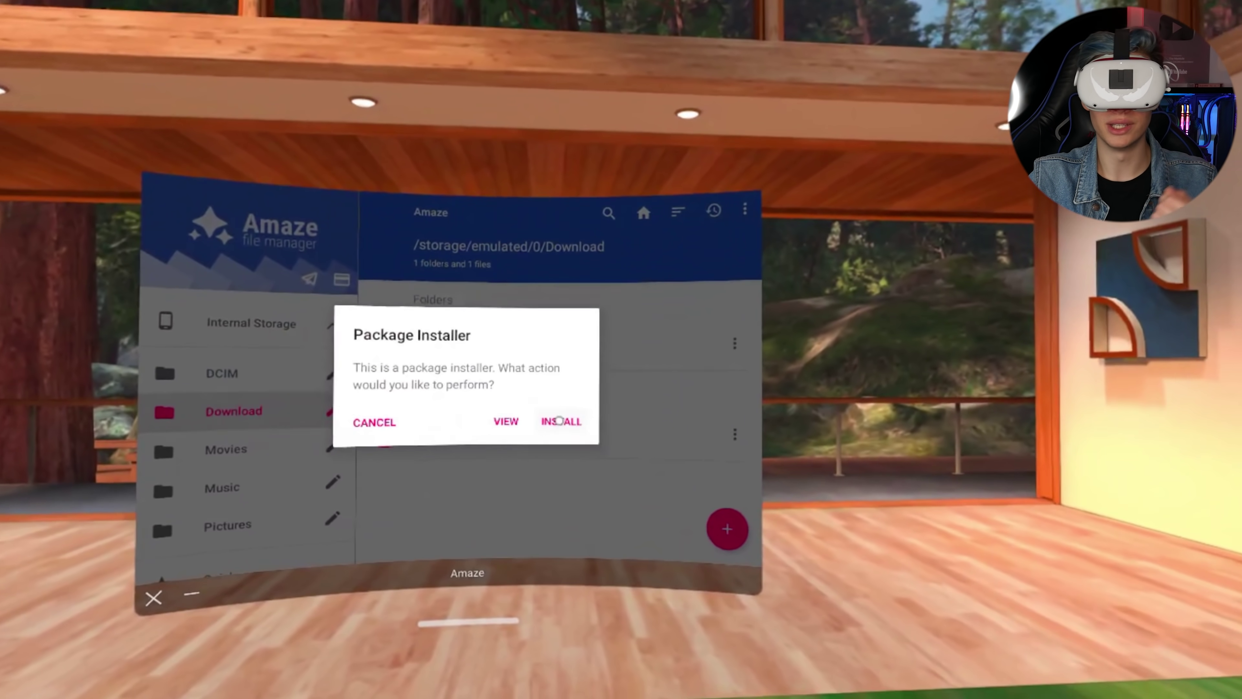
click(545, 455)
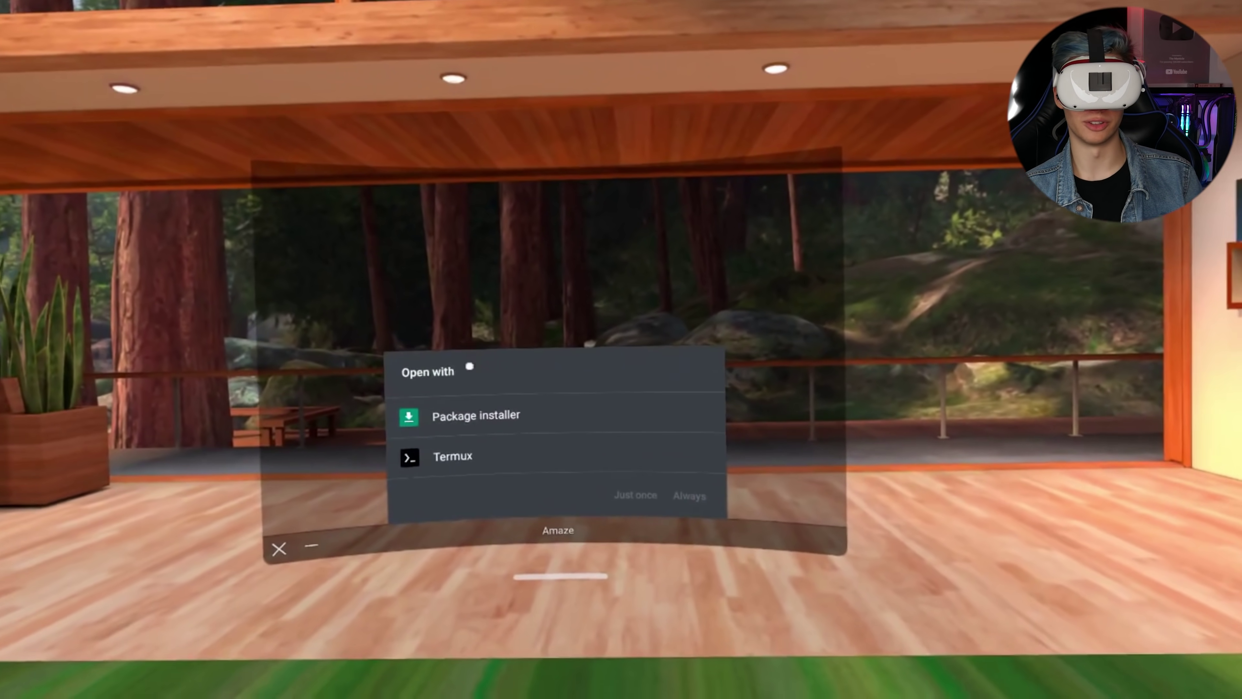
click(476, 421)
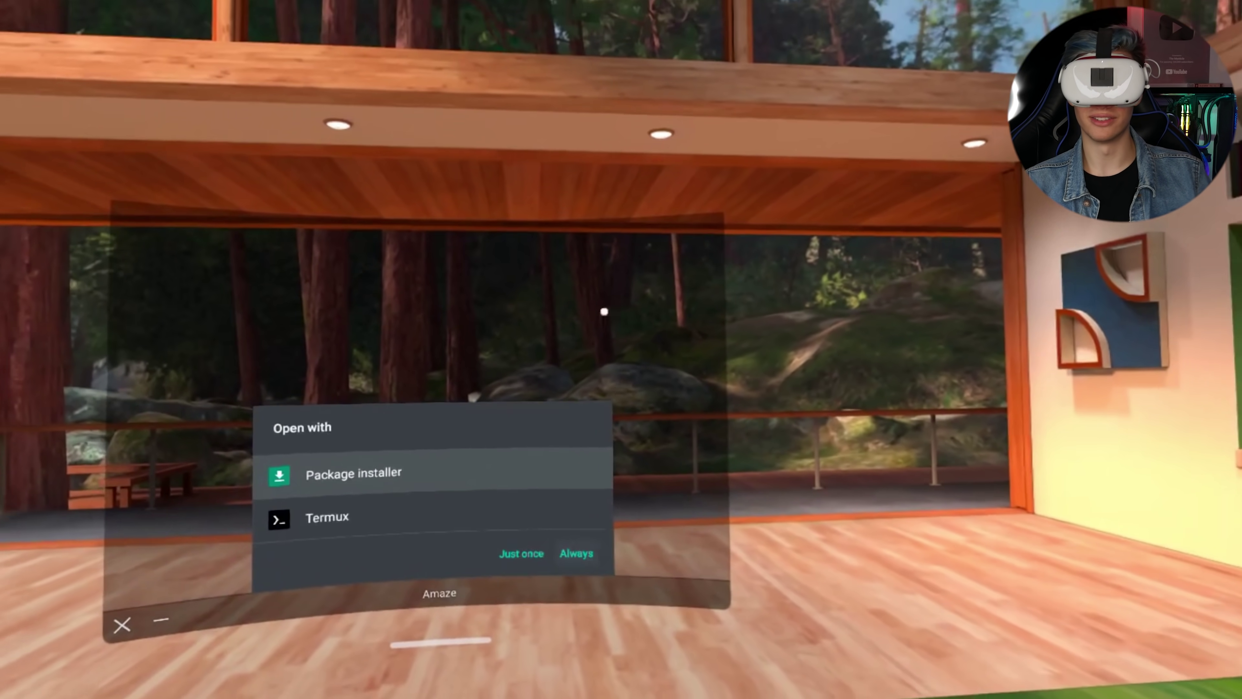
click(605, 308)
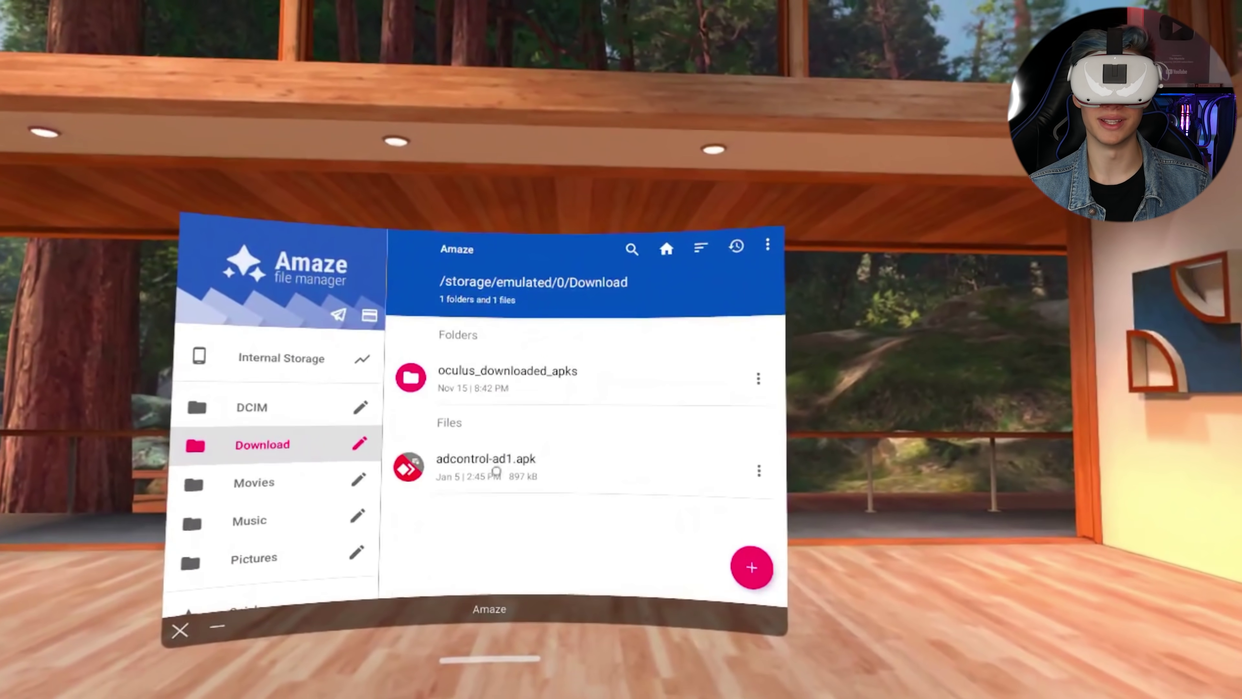
Retry installing adcontrol-ad1.apk and switch on Allow from this source for Amaze.
click(496, 470)
click(554, 442)
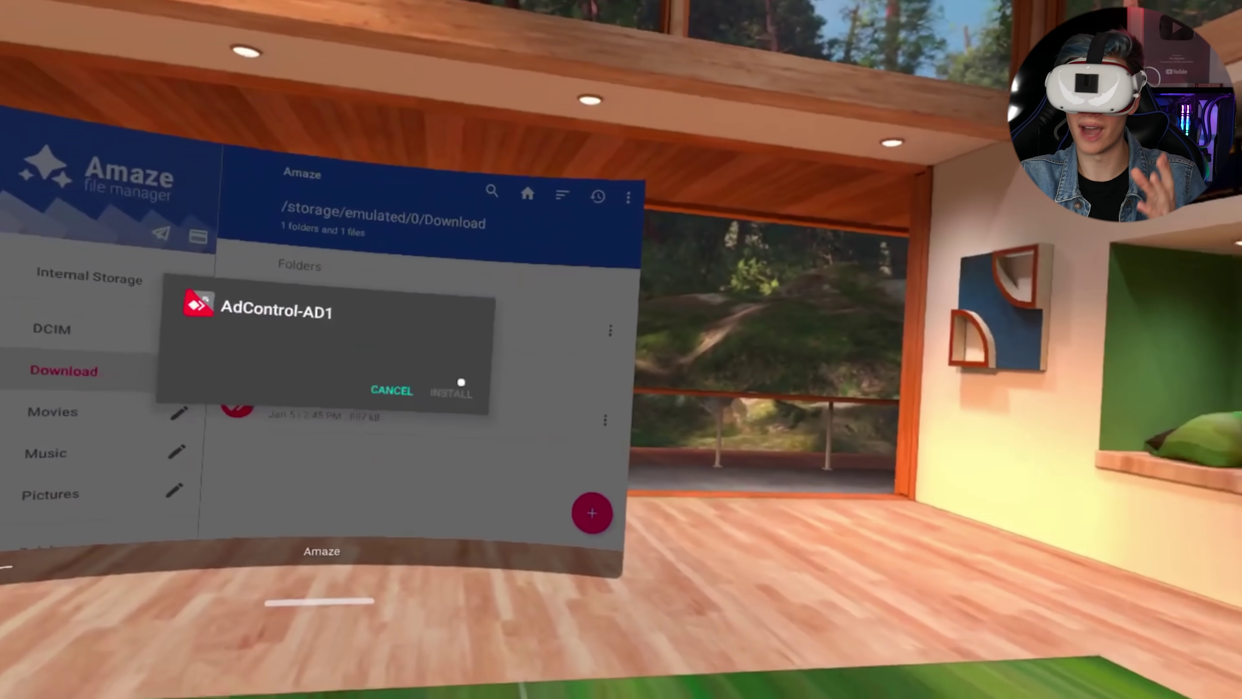
click(551, 429)
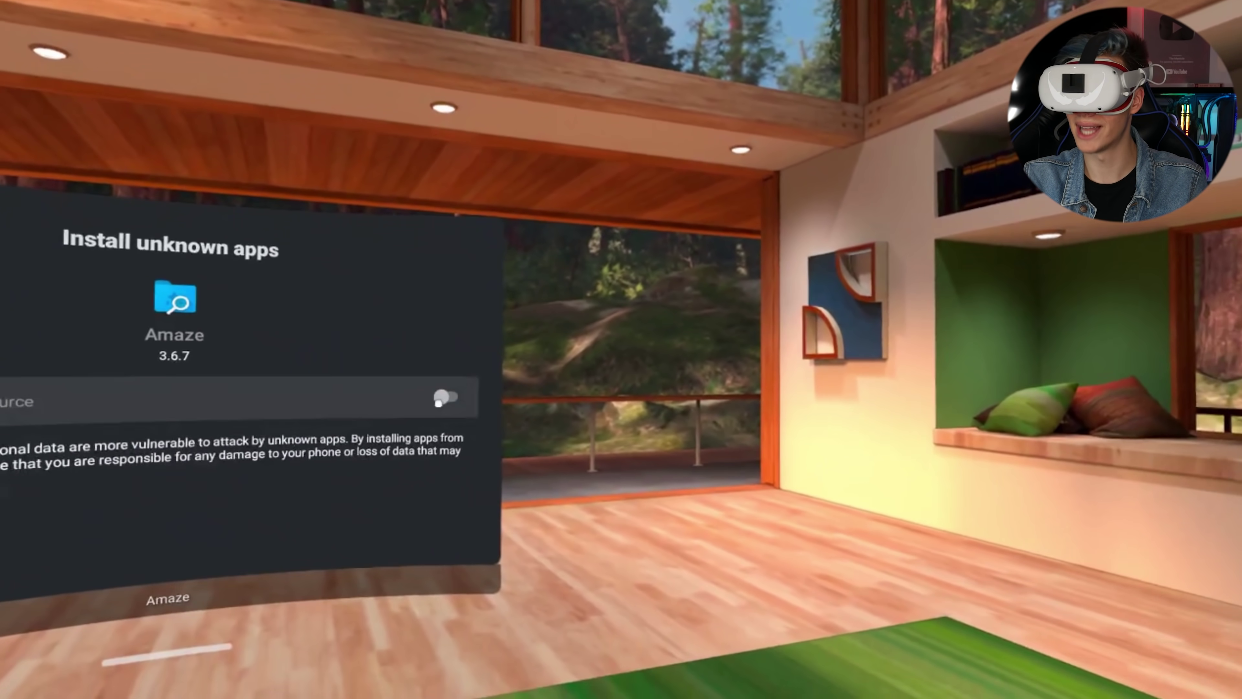
click(535, 454)
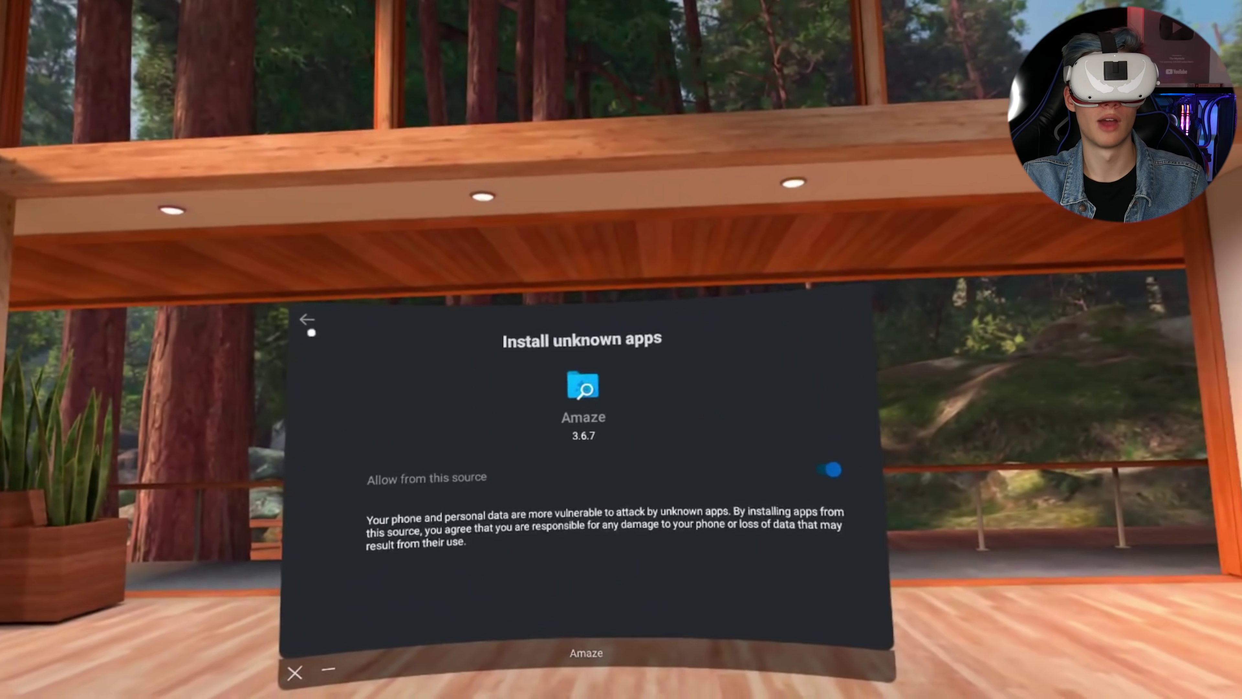
Leave Install unknown apps, switch the library filter to All, and launch Browser.
click(307, 319)
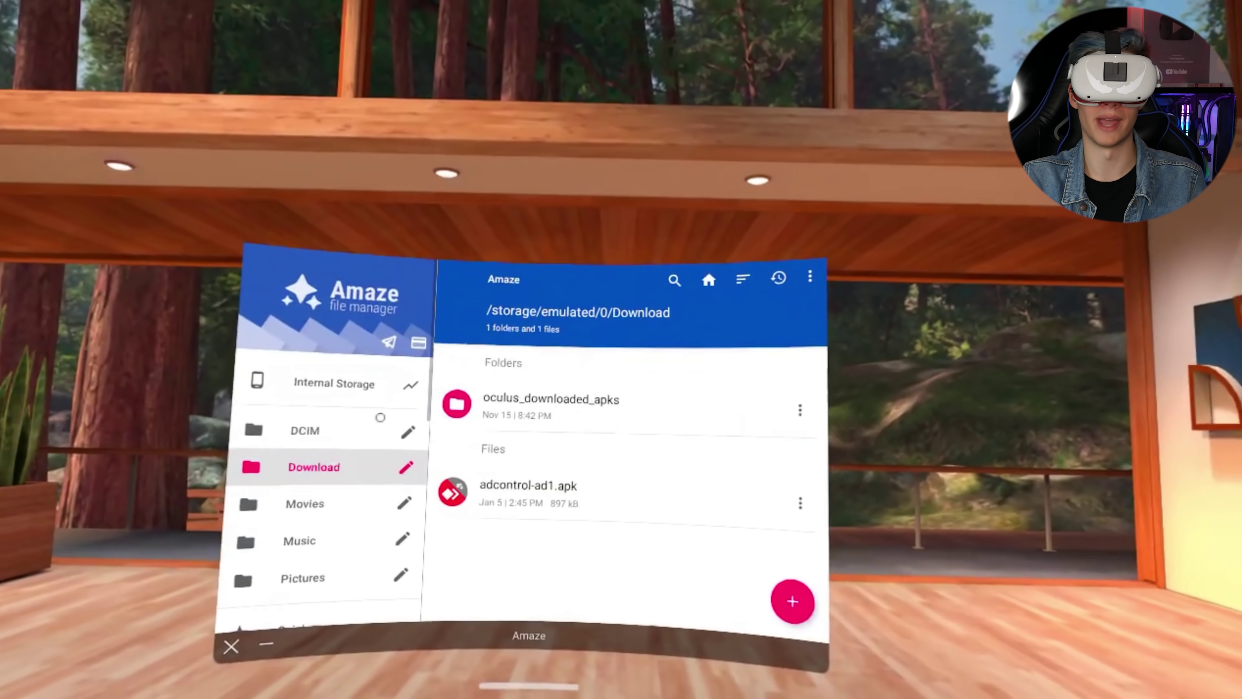
click(505, 665)
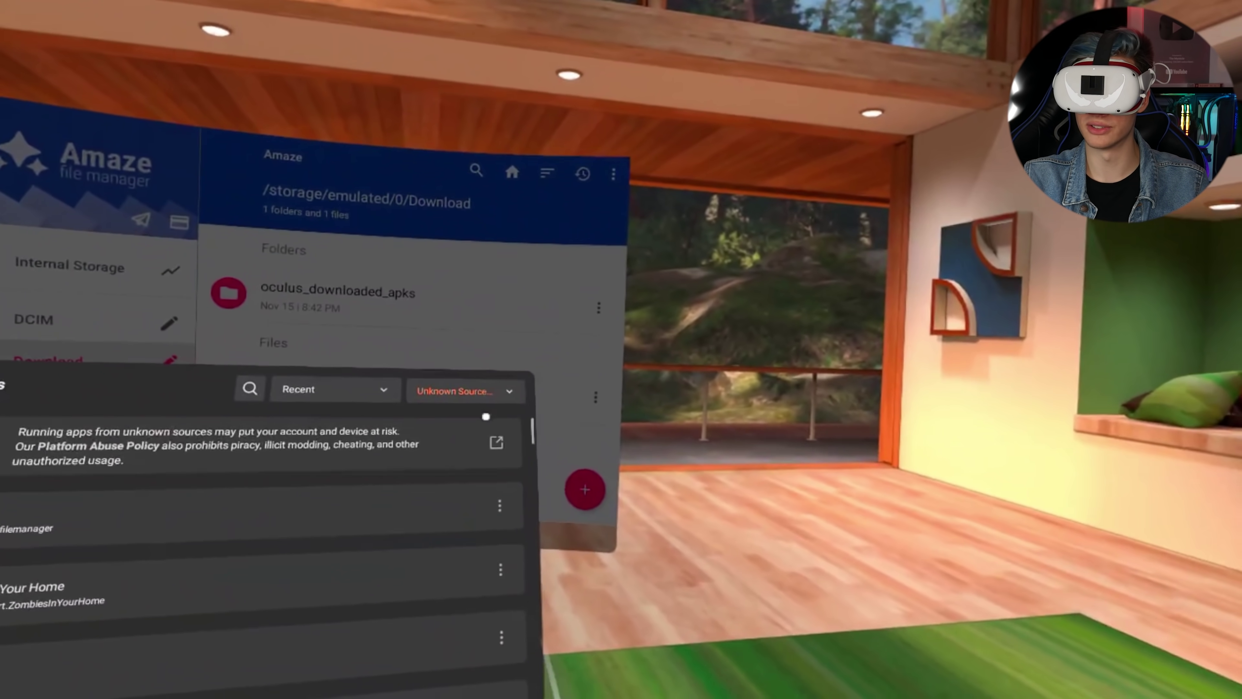
click(416, 417)
click(413, 443)
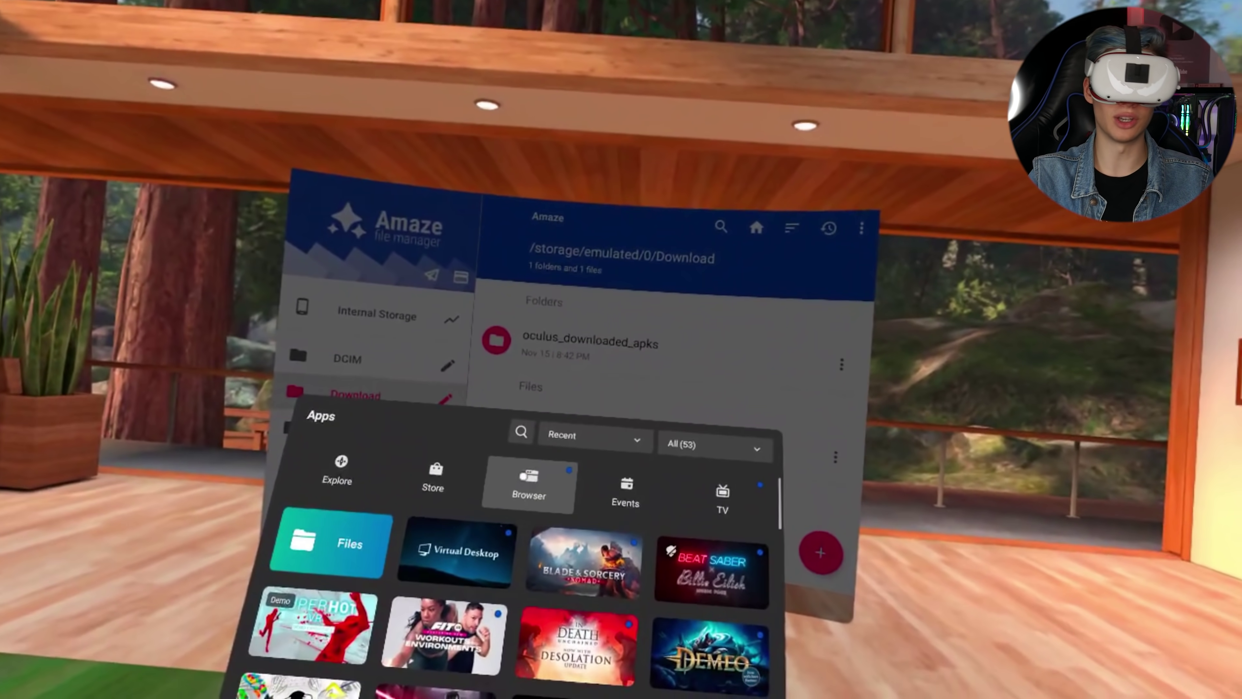
click(530, 487)
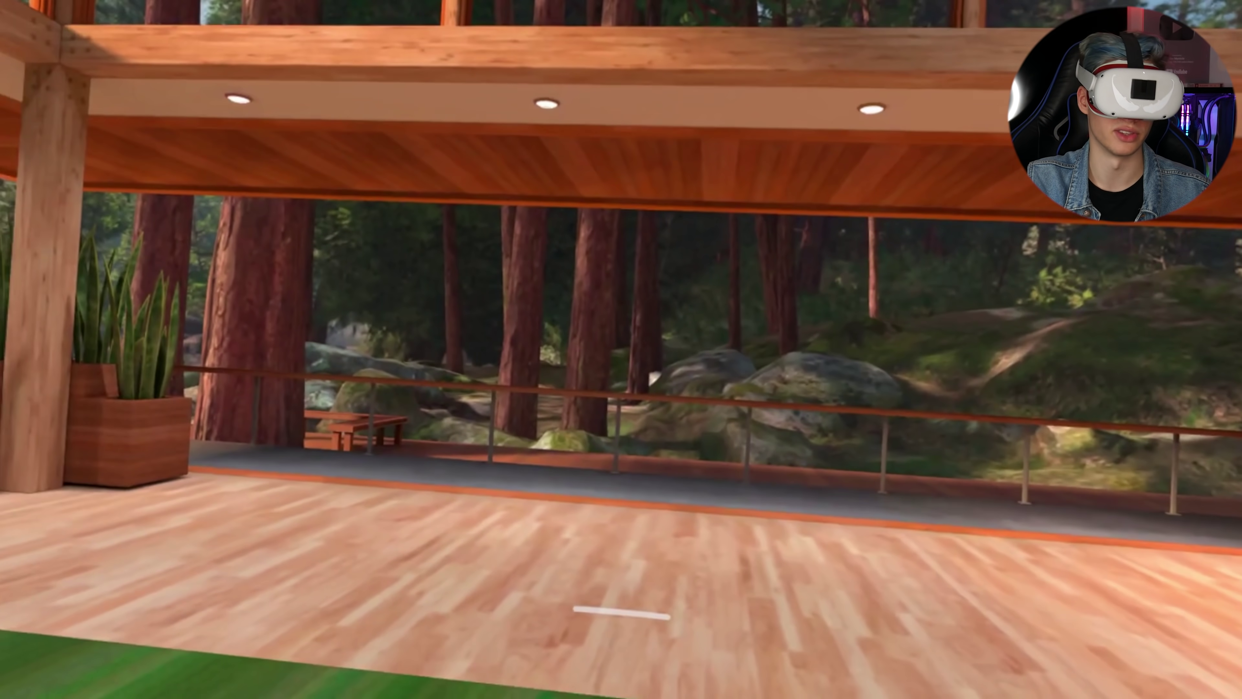
Search Google for 'chrome apk' and open APKMirror's Google Chrome page.
text(c)
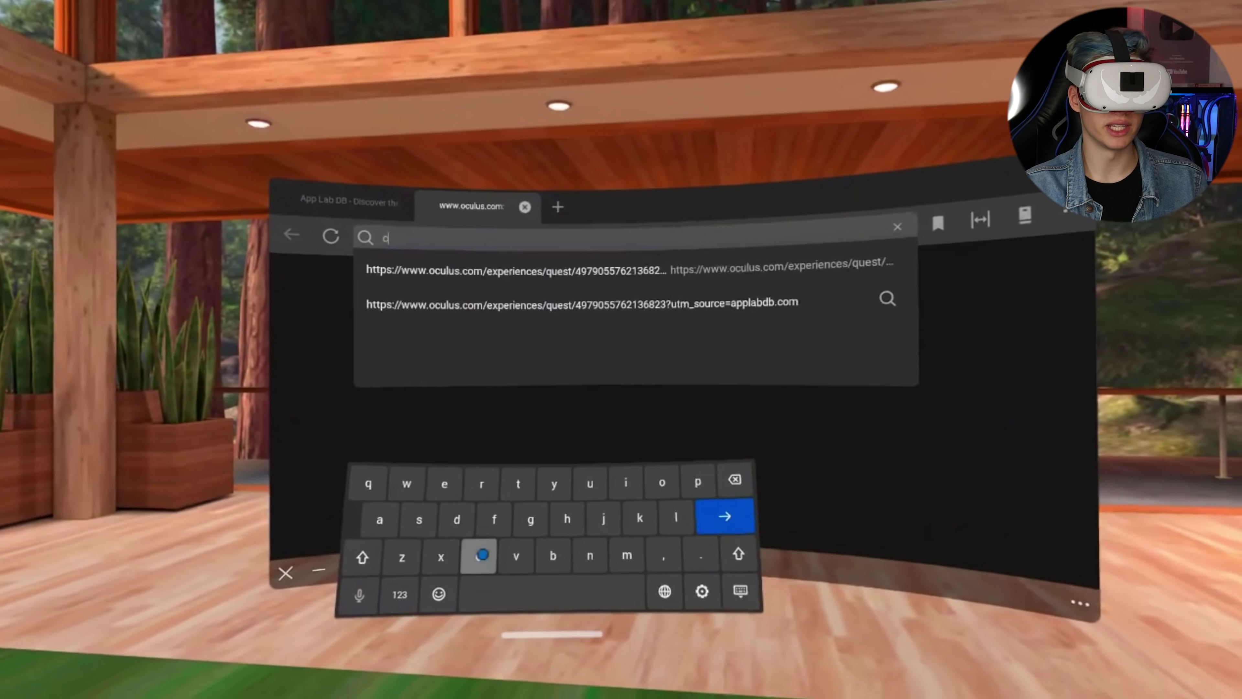
text(hrome apk)
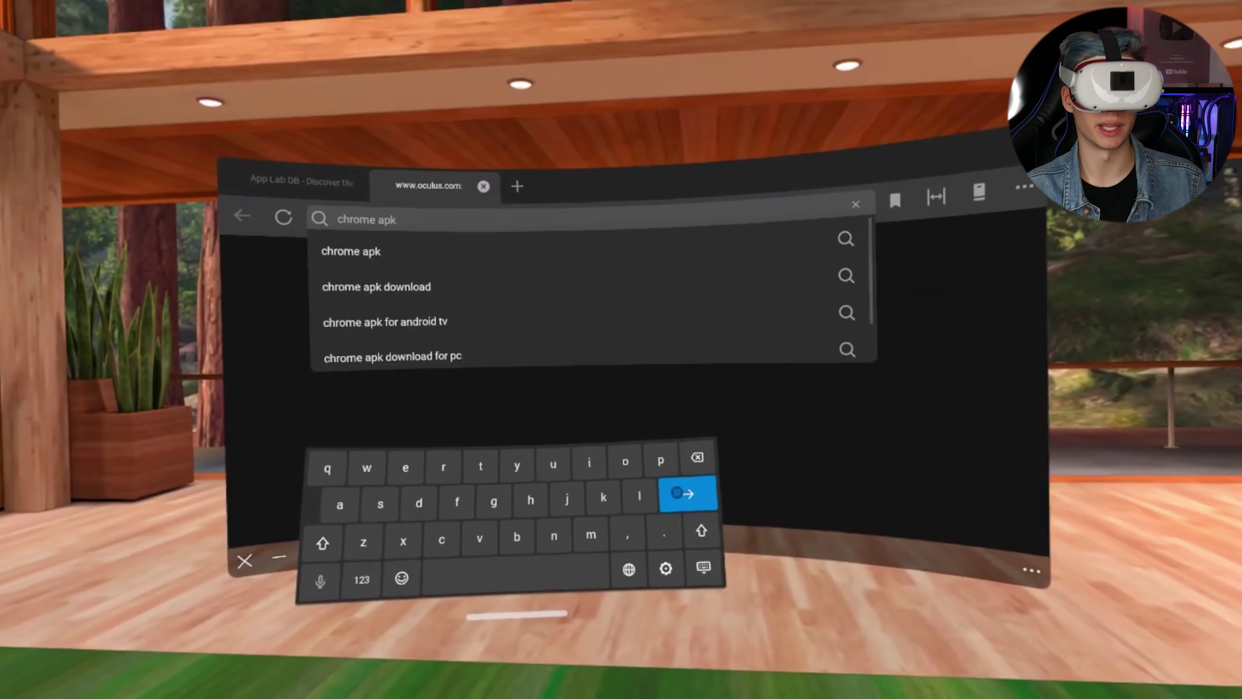
click(676, 492)
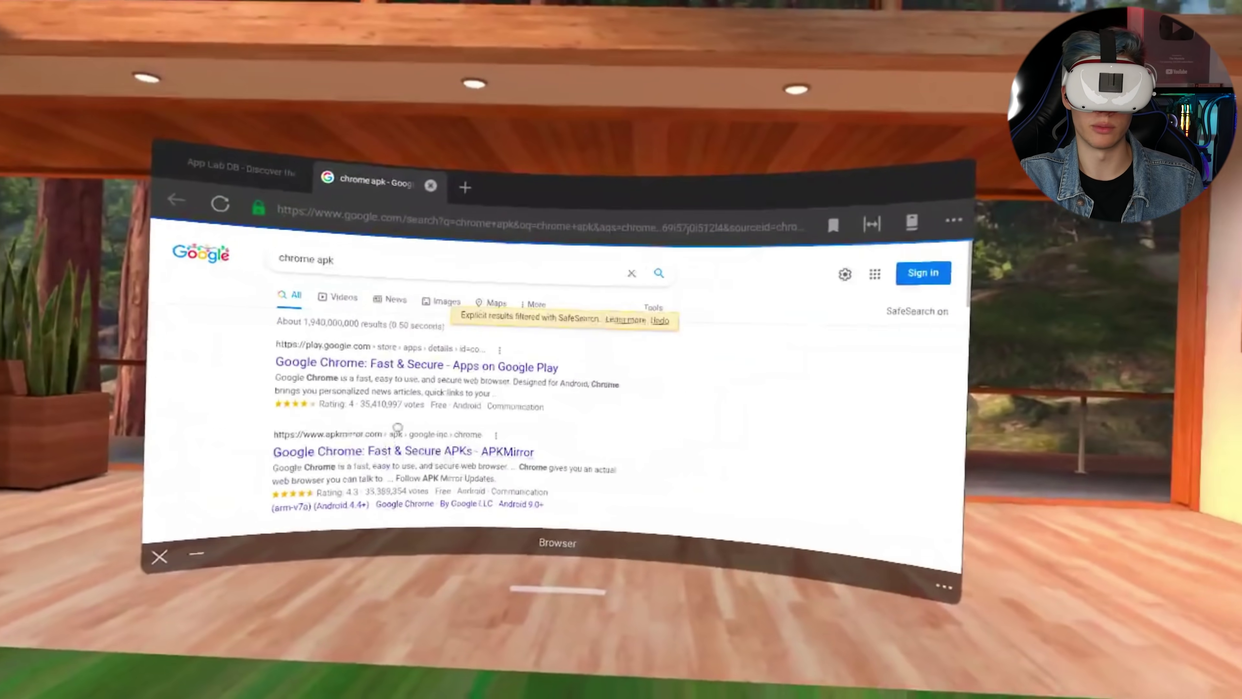
click(397, 428)
Download the Chrome 96.0.4664.92 arm64-v8a + arm-v7a APK from APKMirror.
scroll(592, 486, down, 10)
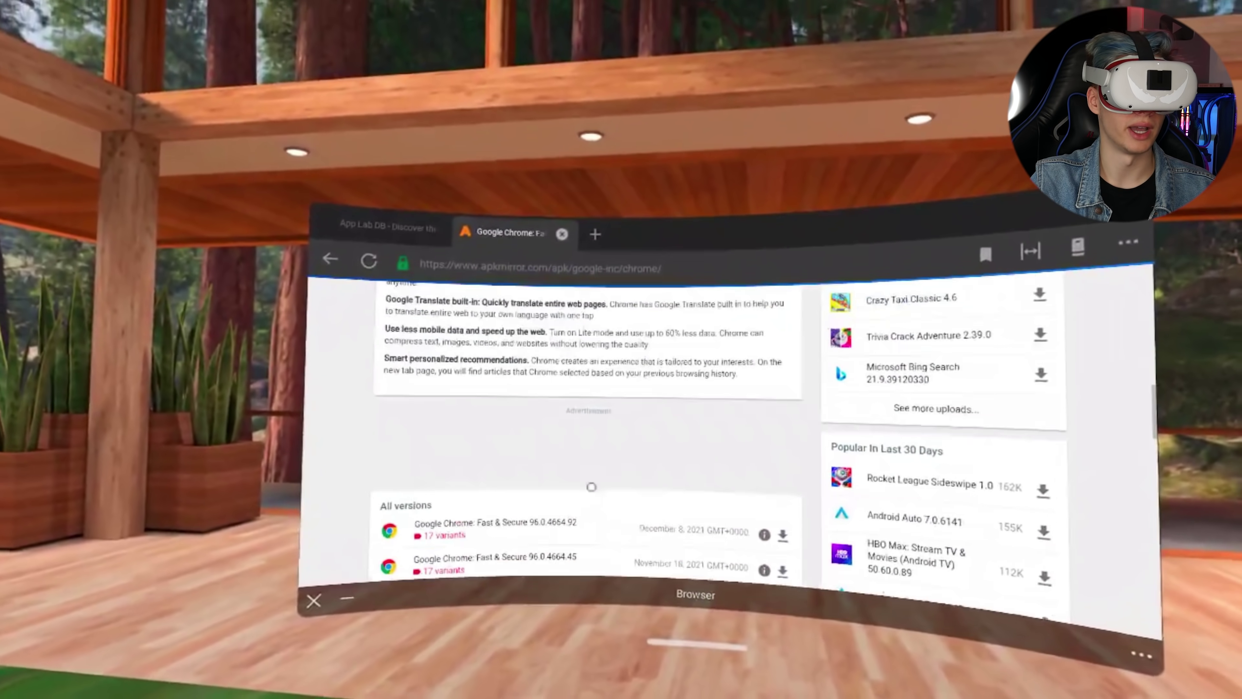
click(550, 527)
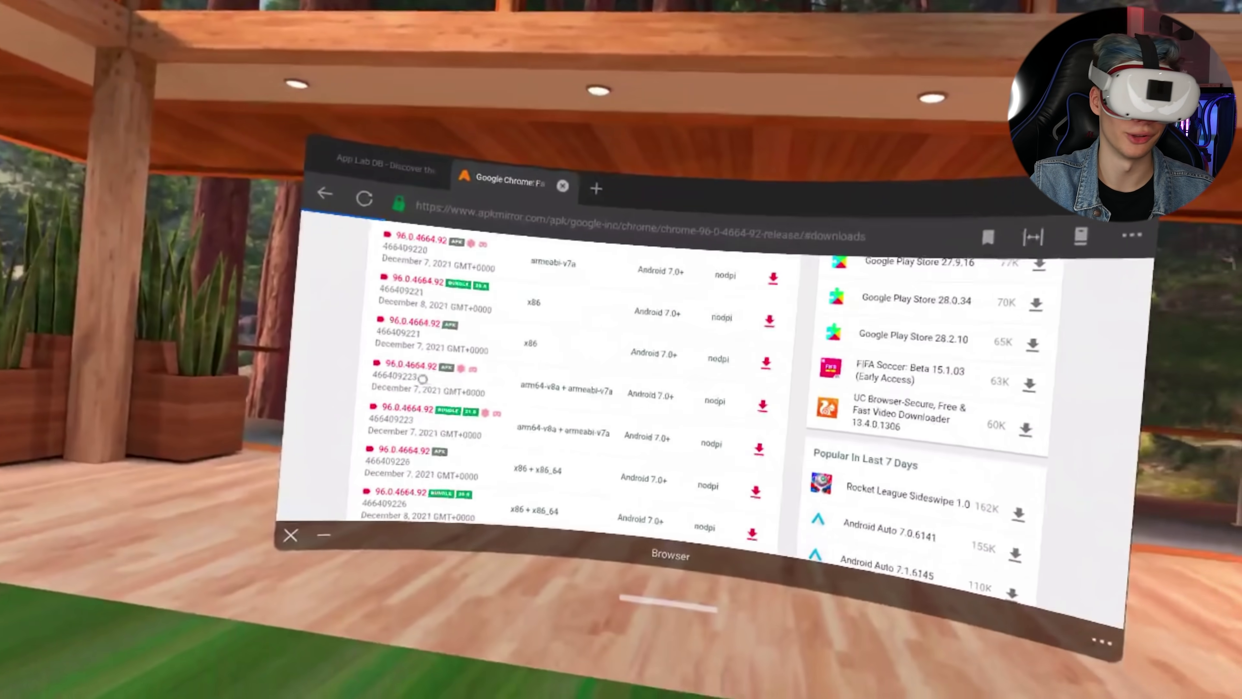
click(415, 513)
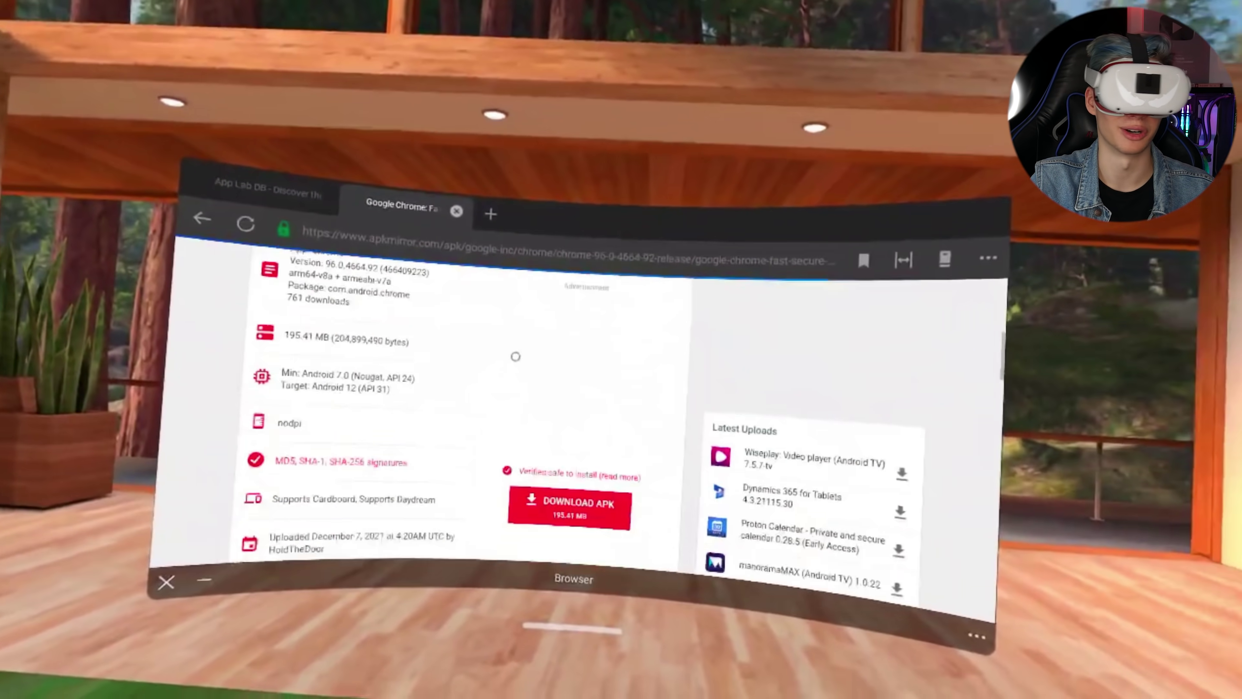
scroll(508, 389, up, 4)
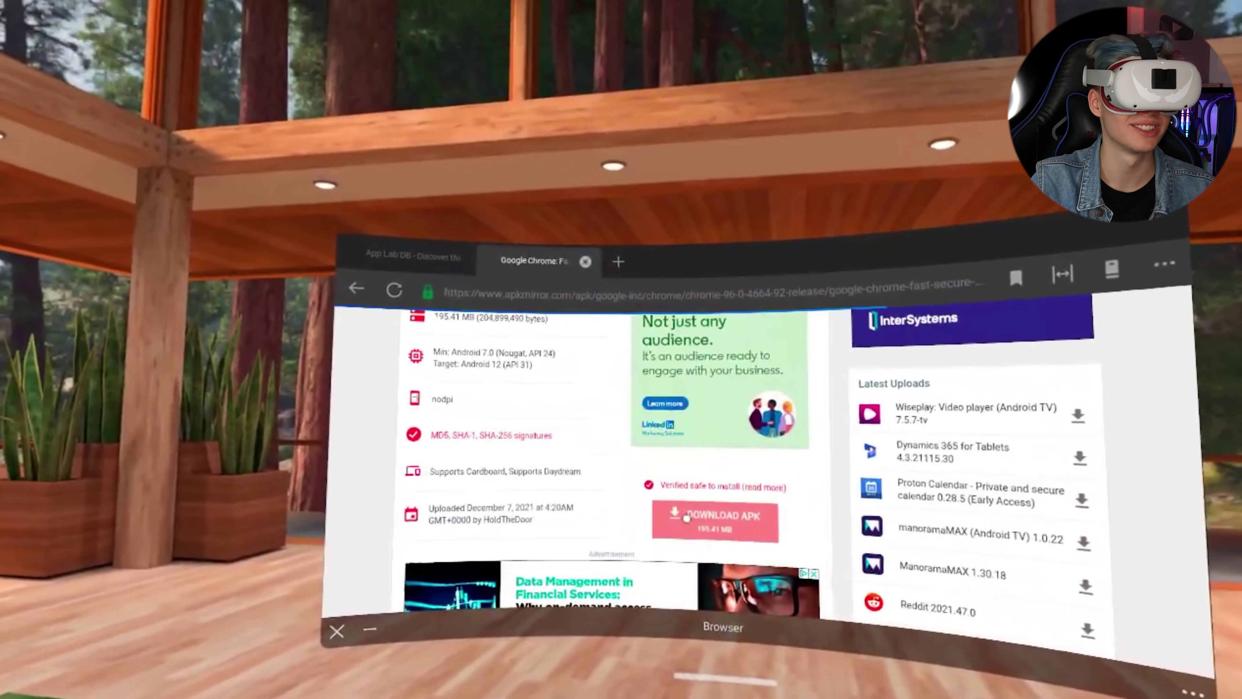
click(687, 517)
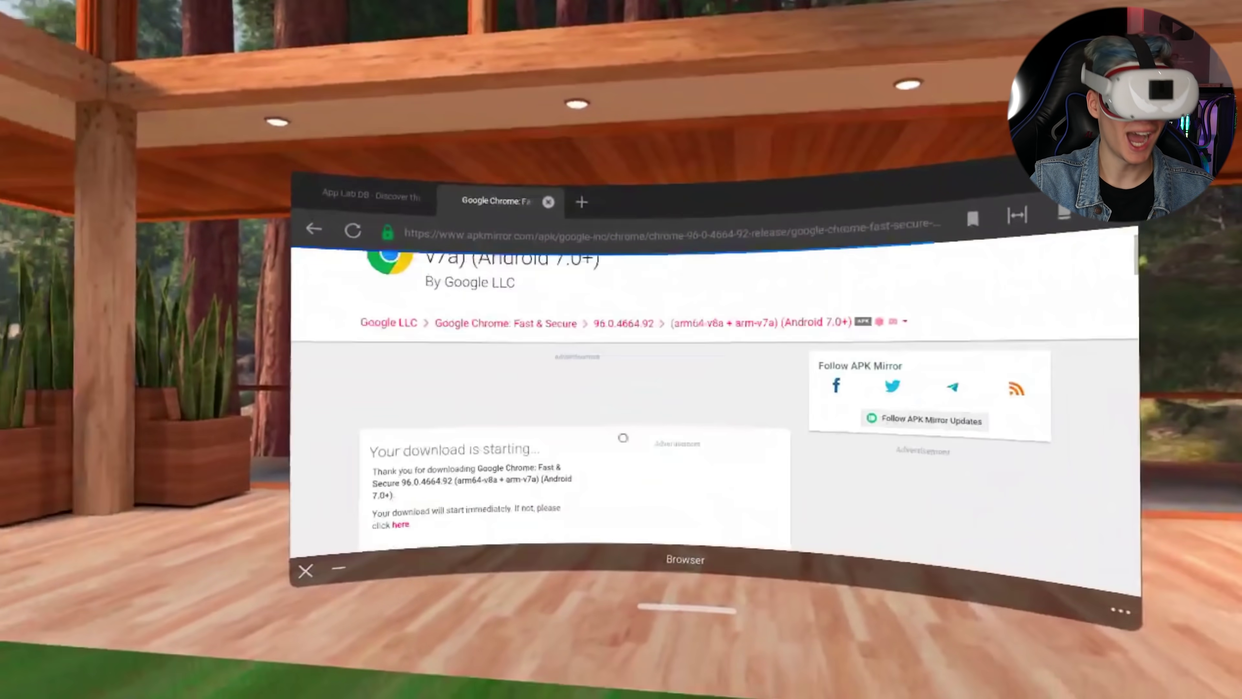
scroll(647, 410, up, 5)
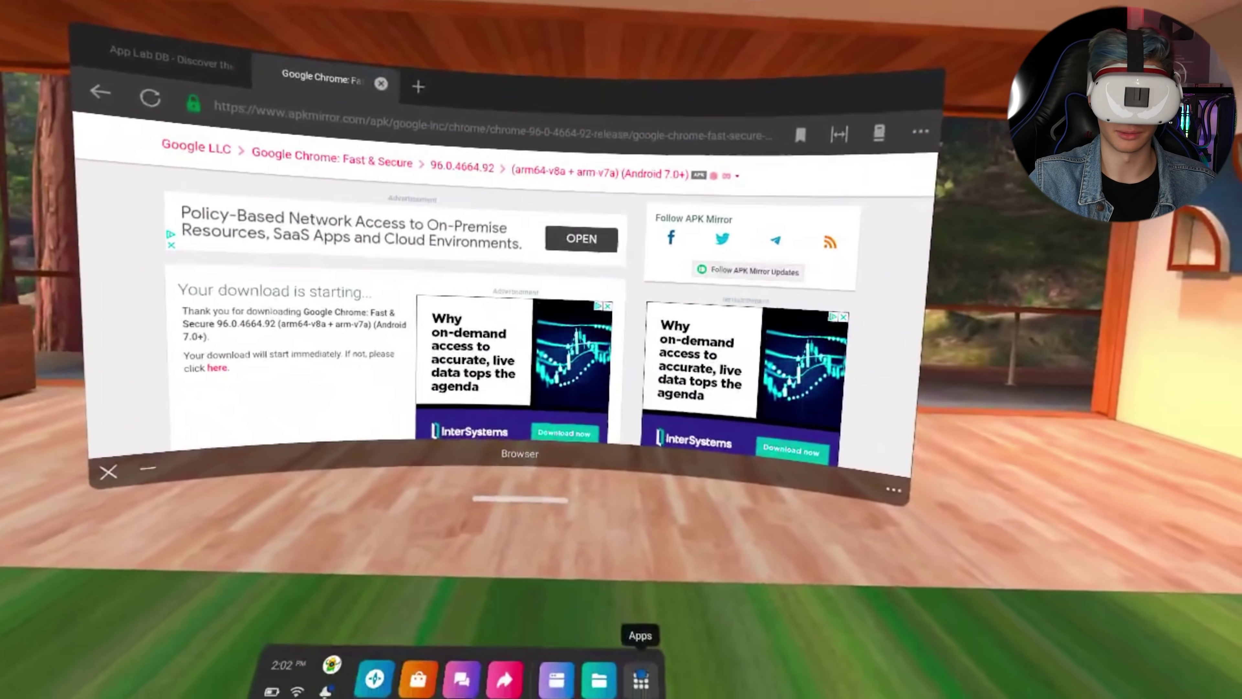
Launch Amaze from Unknown Sources and check Download for the 205 MB Chrome APK.
click(640, 601)
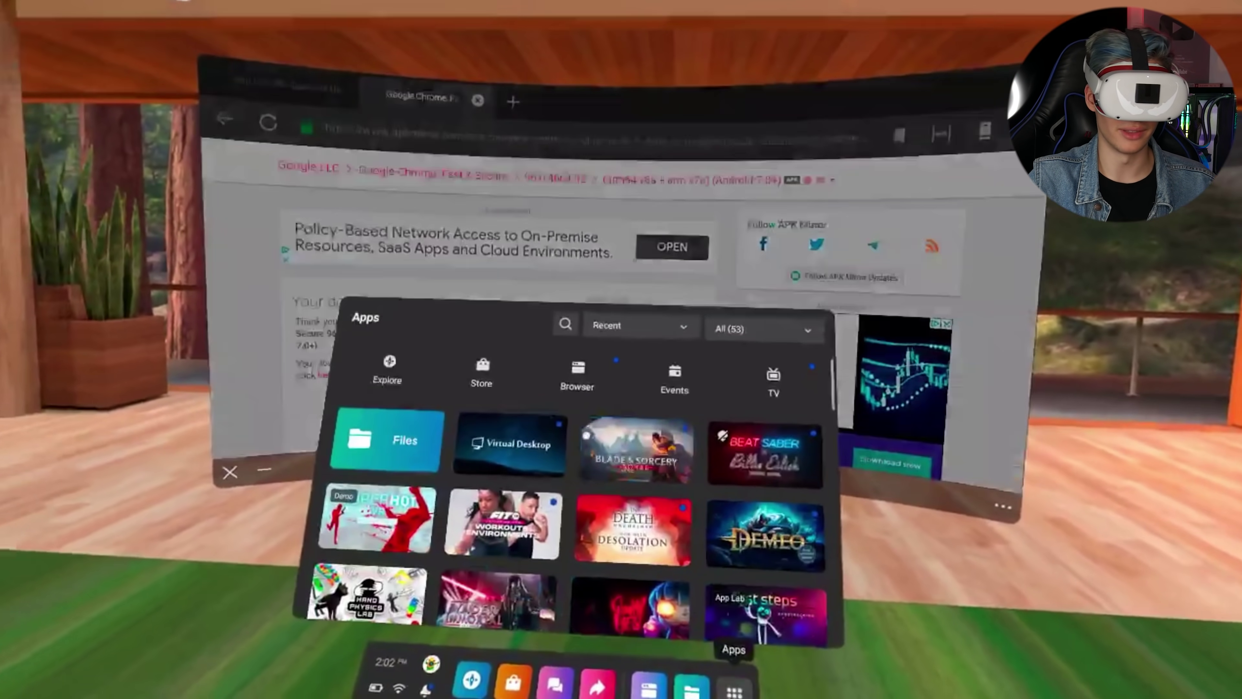
click(616, 478)
click(622, 646)
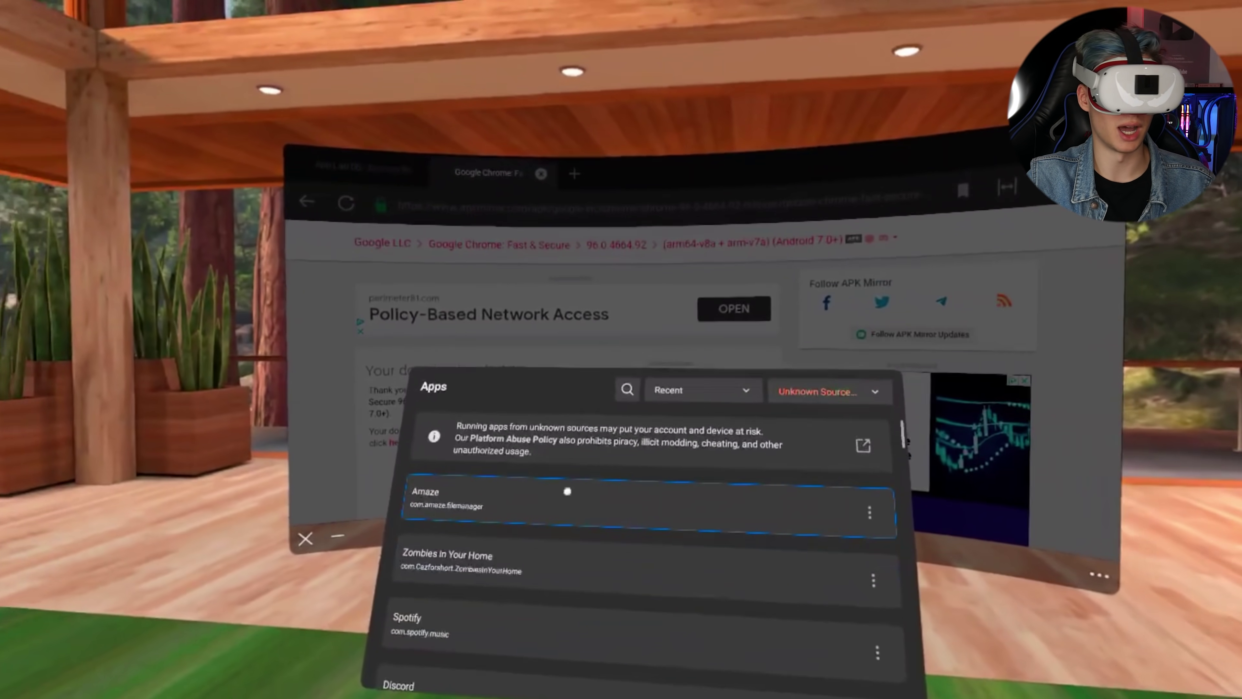
click(501, 545)
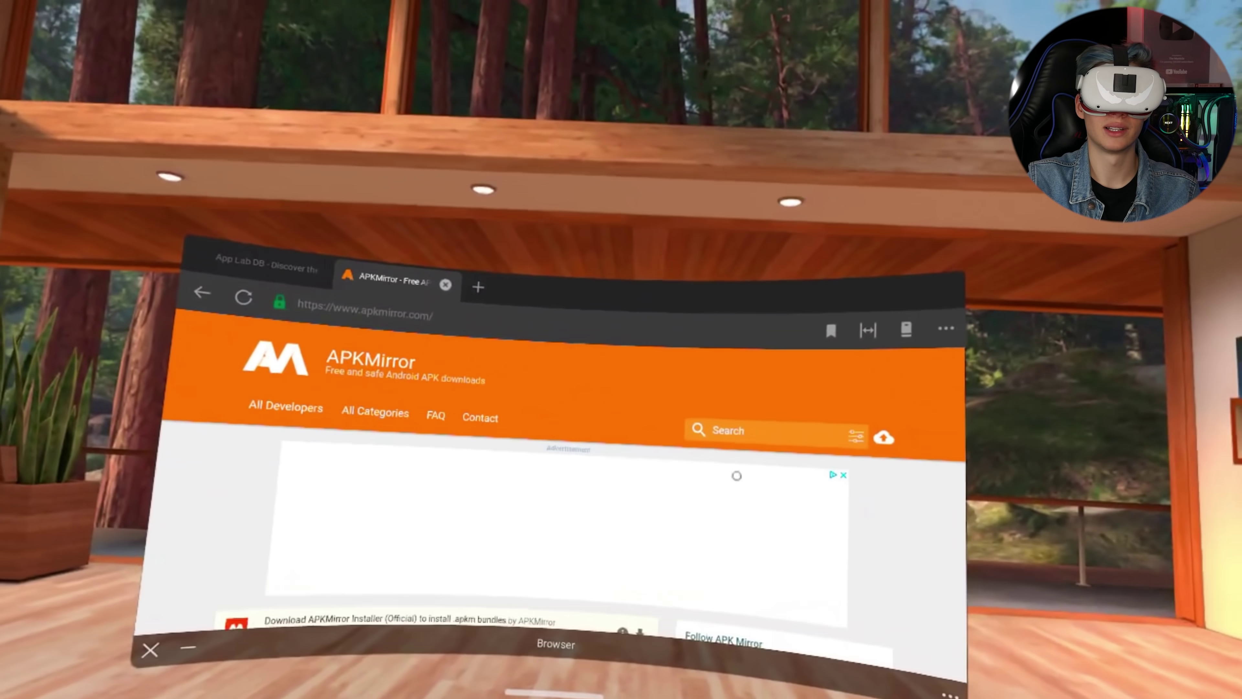
scroll(567, 556, down, 5)
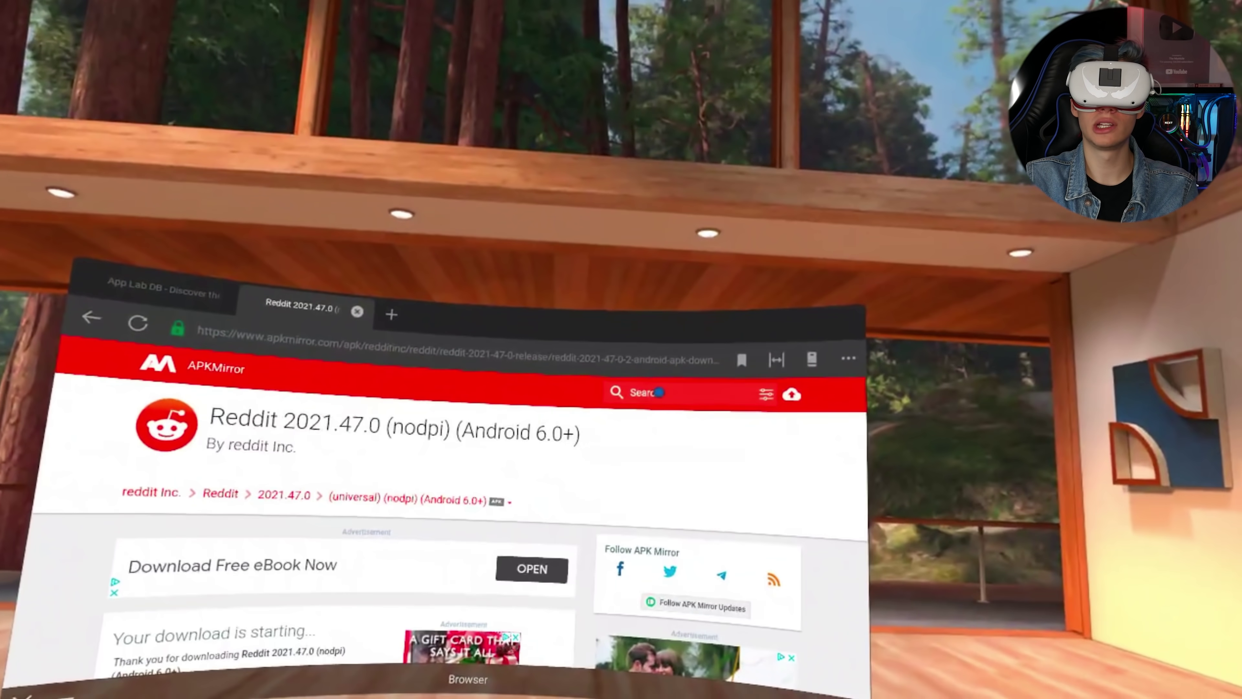
Search APKMirror for 'vlc' to fetch the VLC for Android APK, then return to Amaze from the Apps library.
click(640, 327)
text(vl)
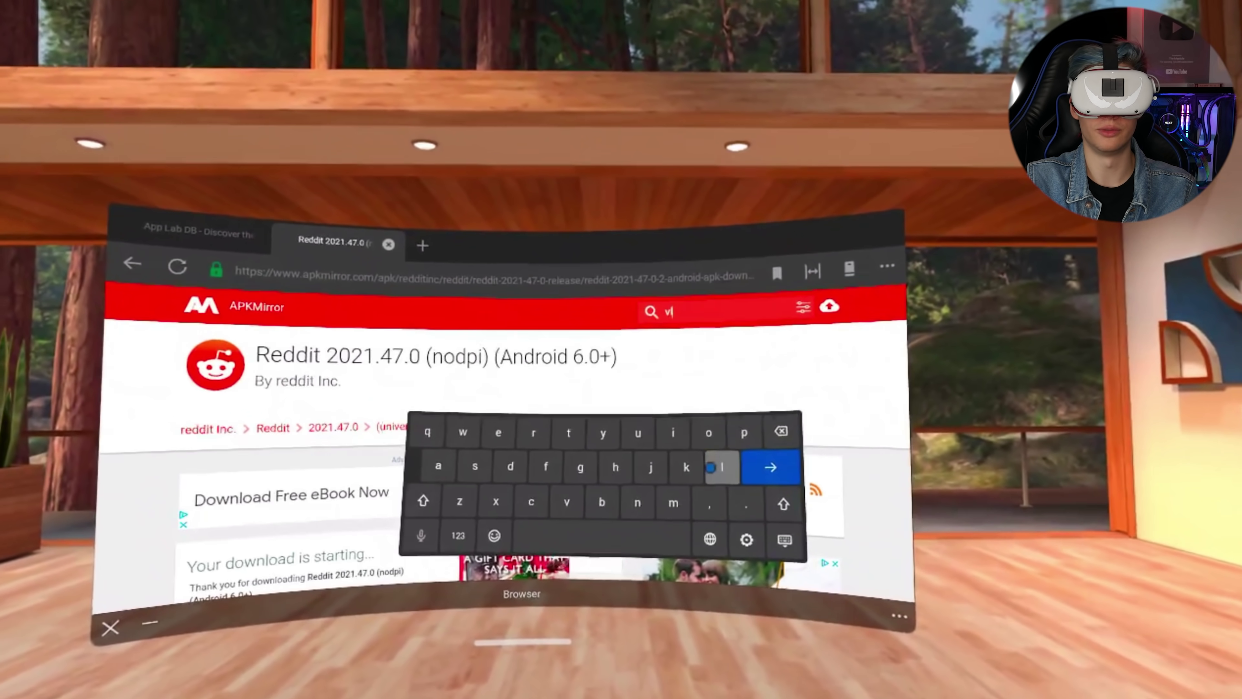
text(c)
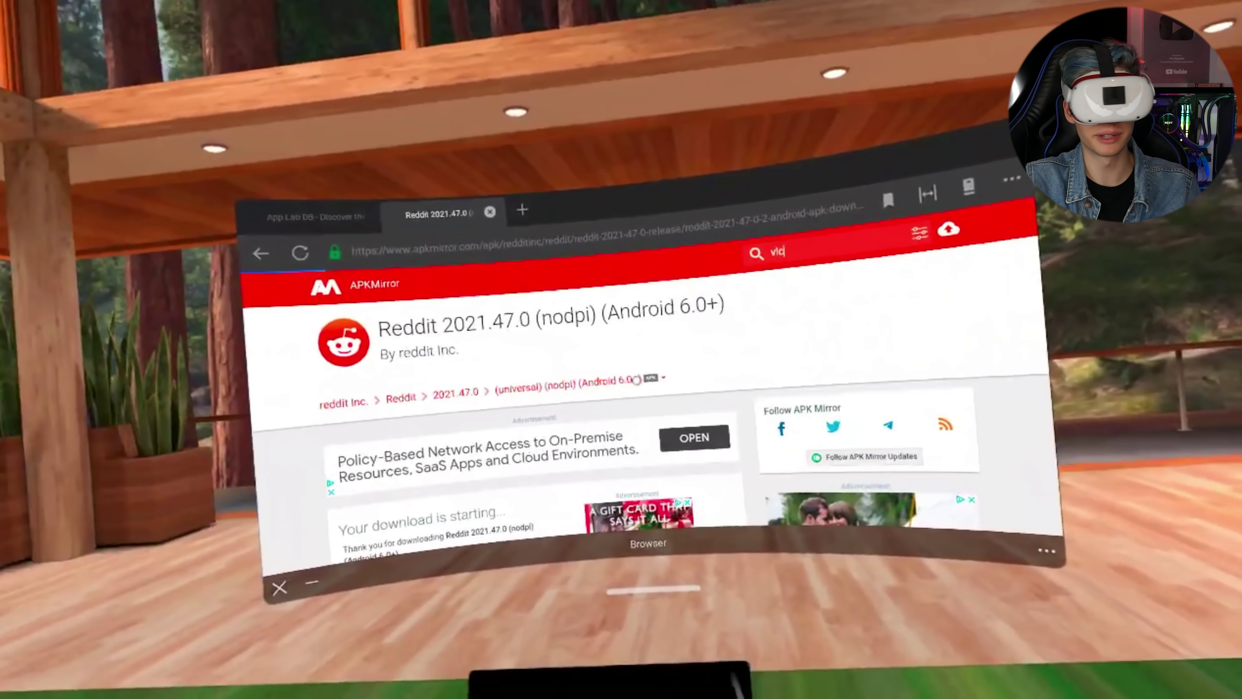
key(Return)
scroll(572, 386, down, 10)
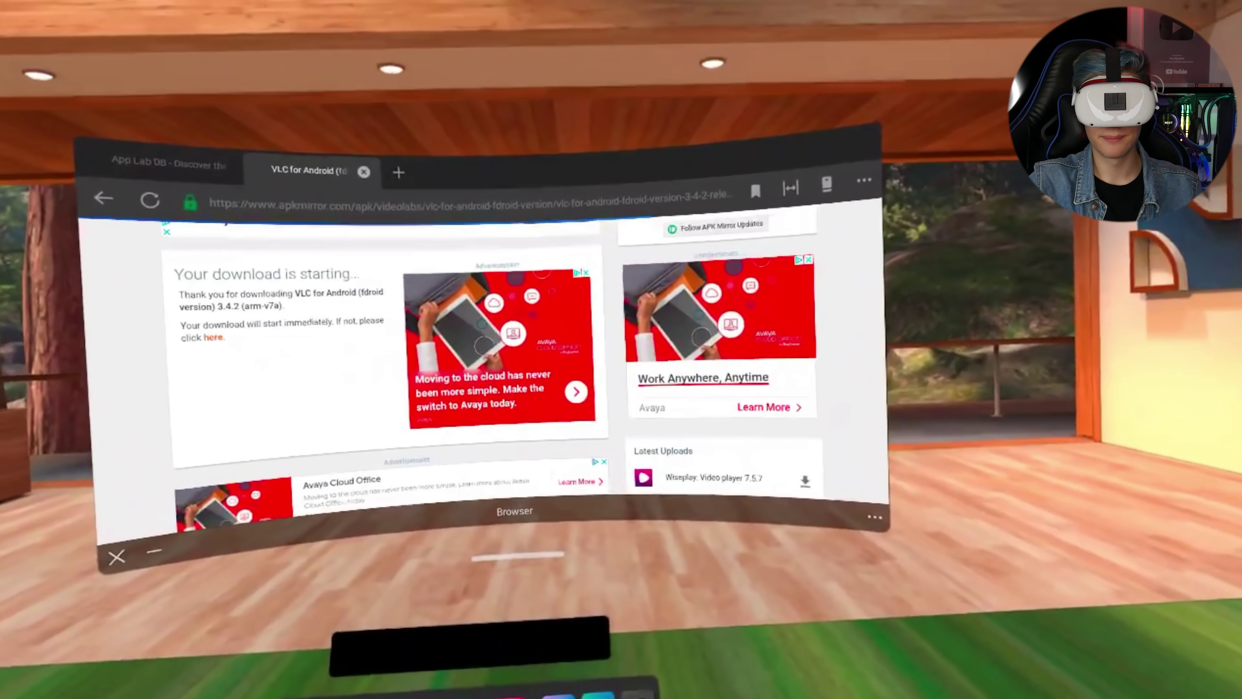
click(636, 694)
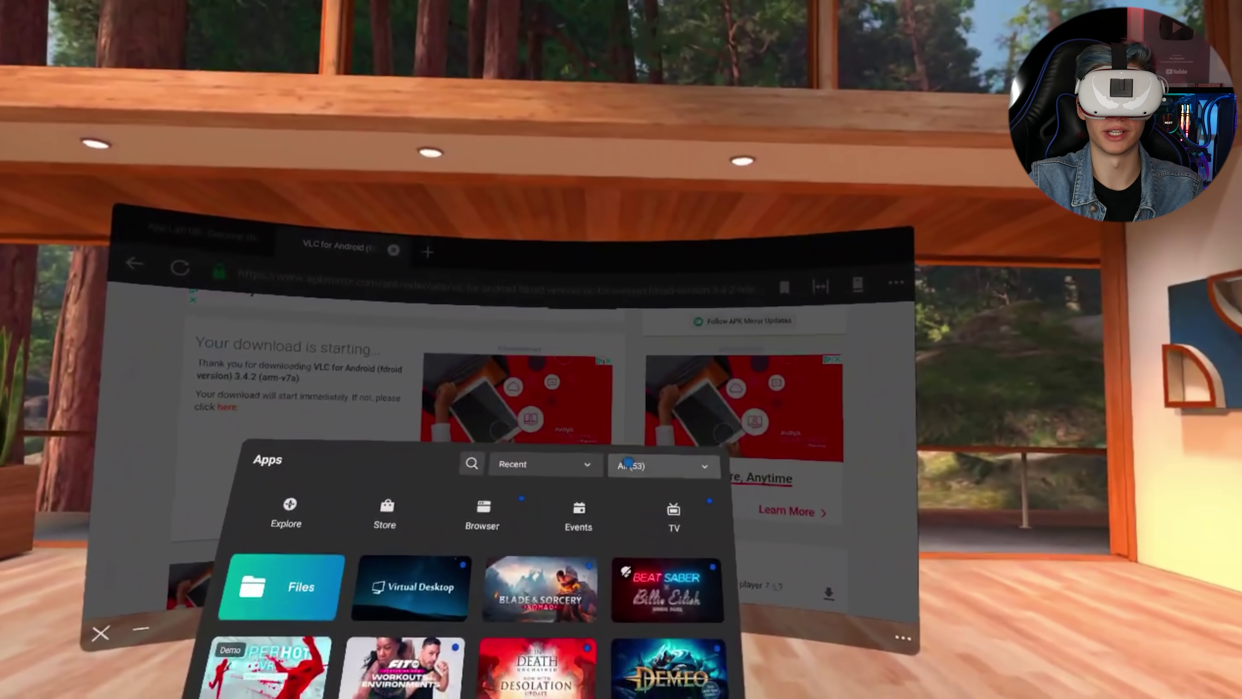
click(641, 427)
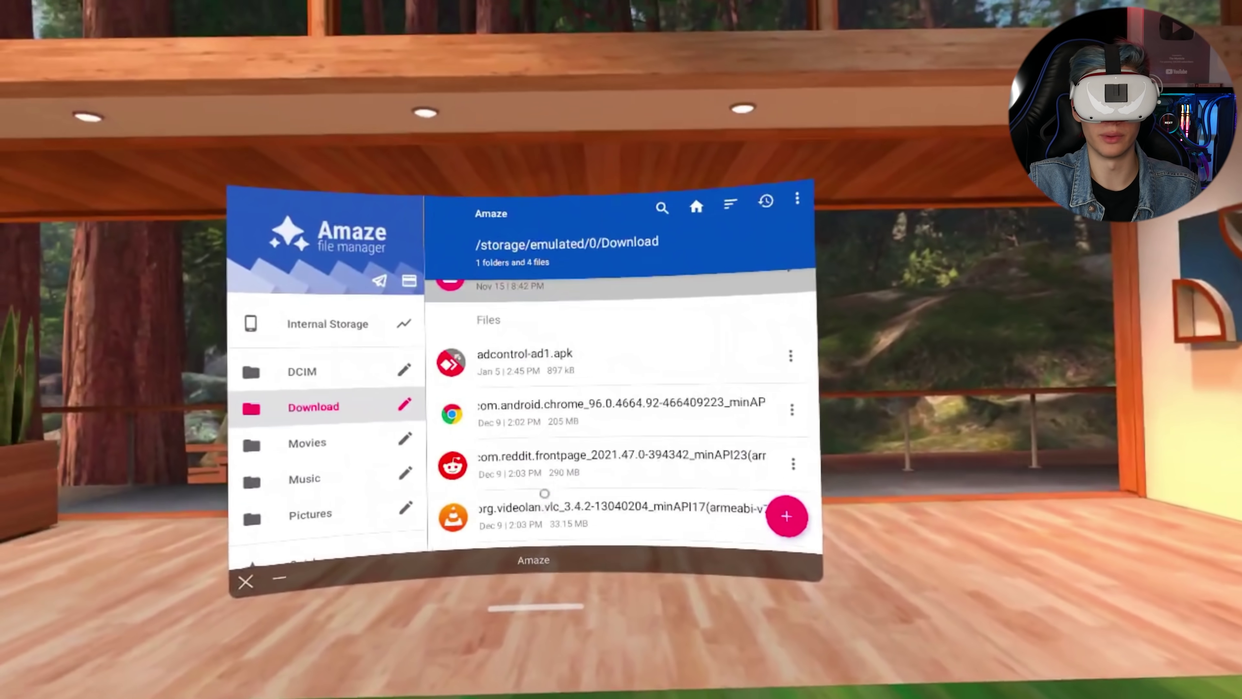
Install VLC 3.4.2 from the org.videolan.vlc APK in Download and launch it.
click(616, 509)
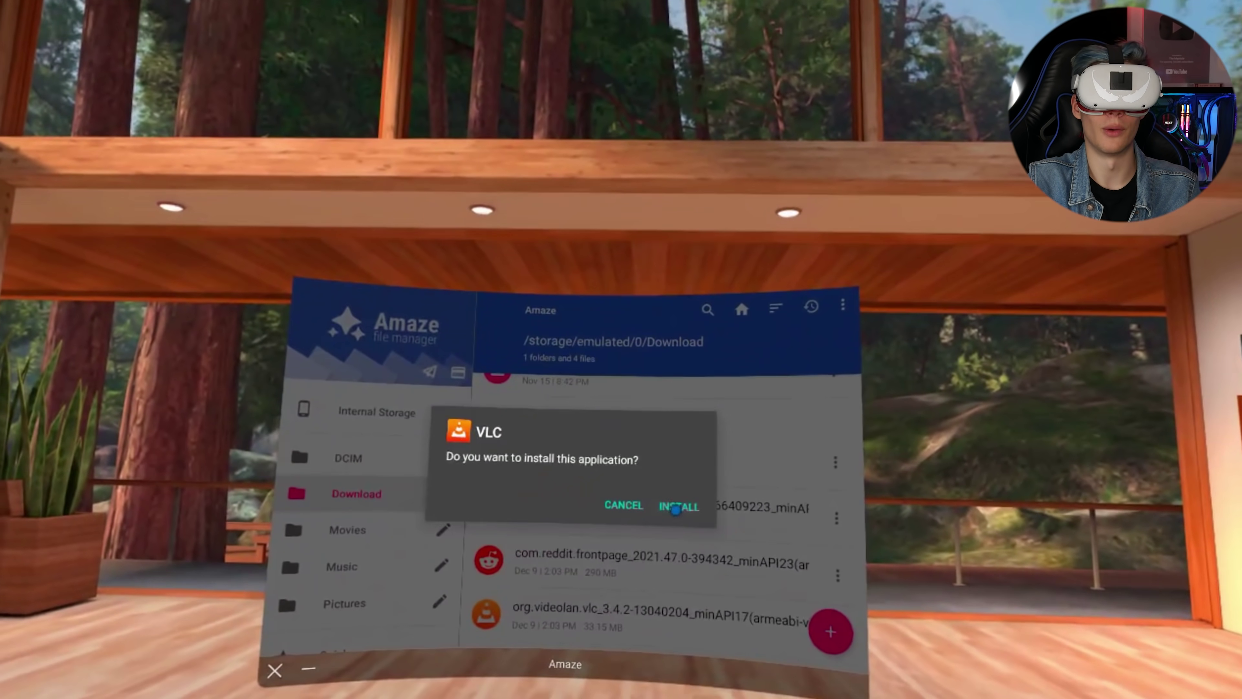
click(678, 502)
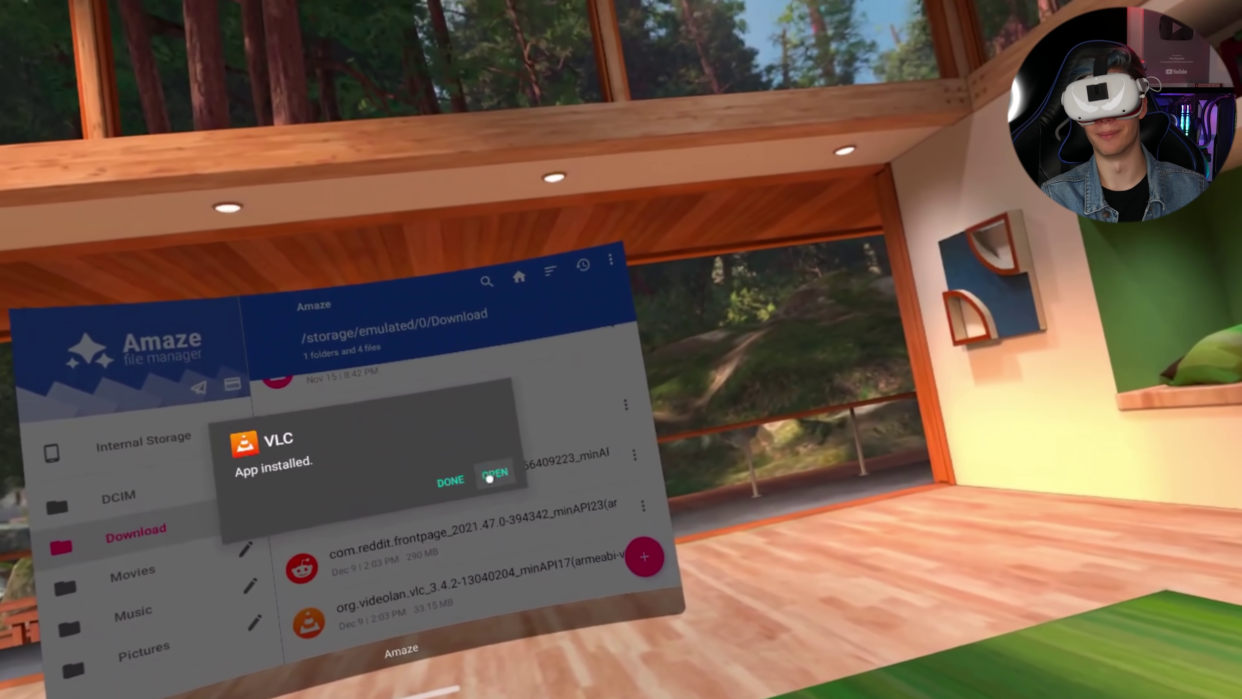
click(499, 438)
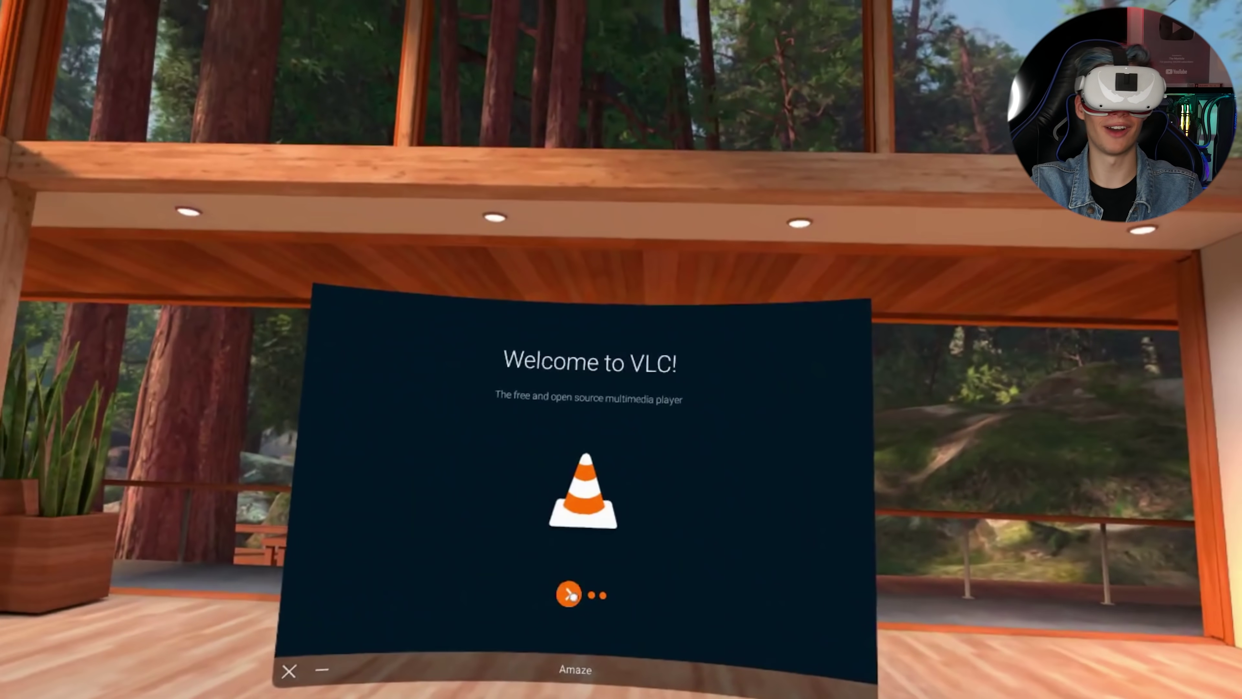
Get through VLC's welcome pages, allowing media file access, and press START VLC.
click(442, 546)
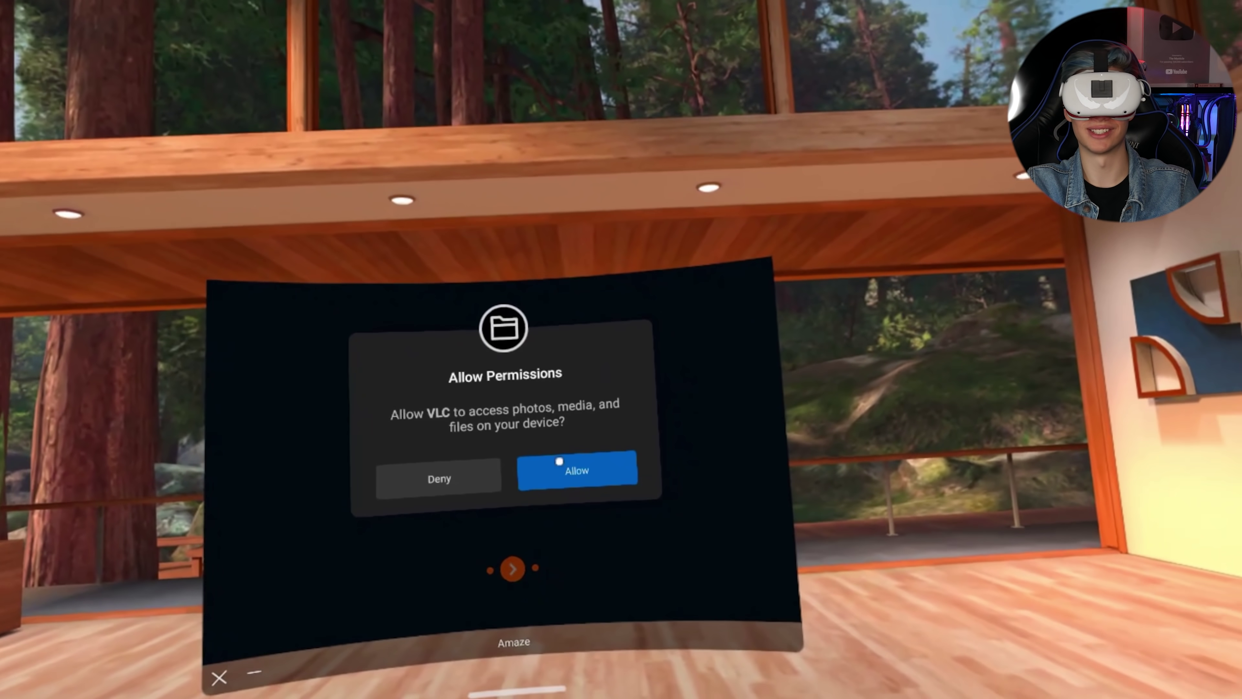
click(578, 470)
click(569, 525)
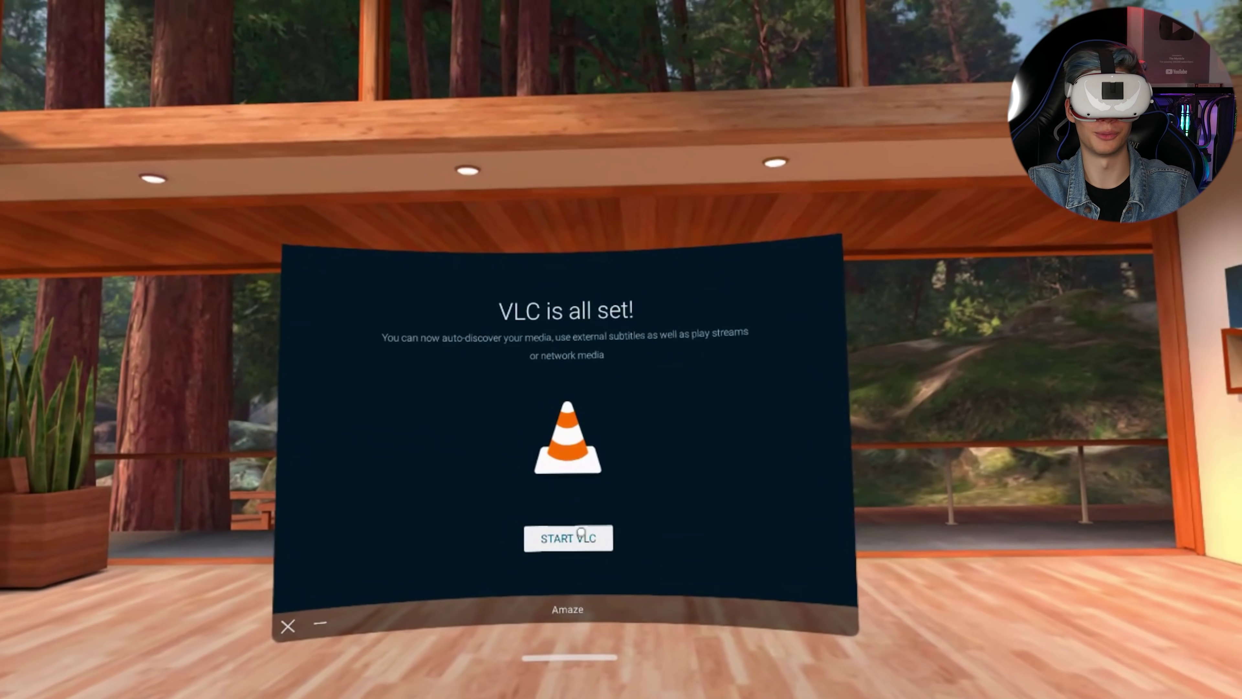
click(581, 499)
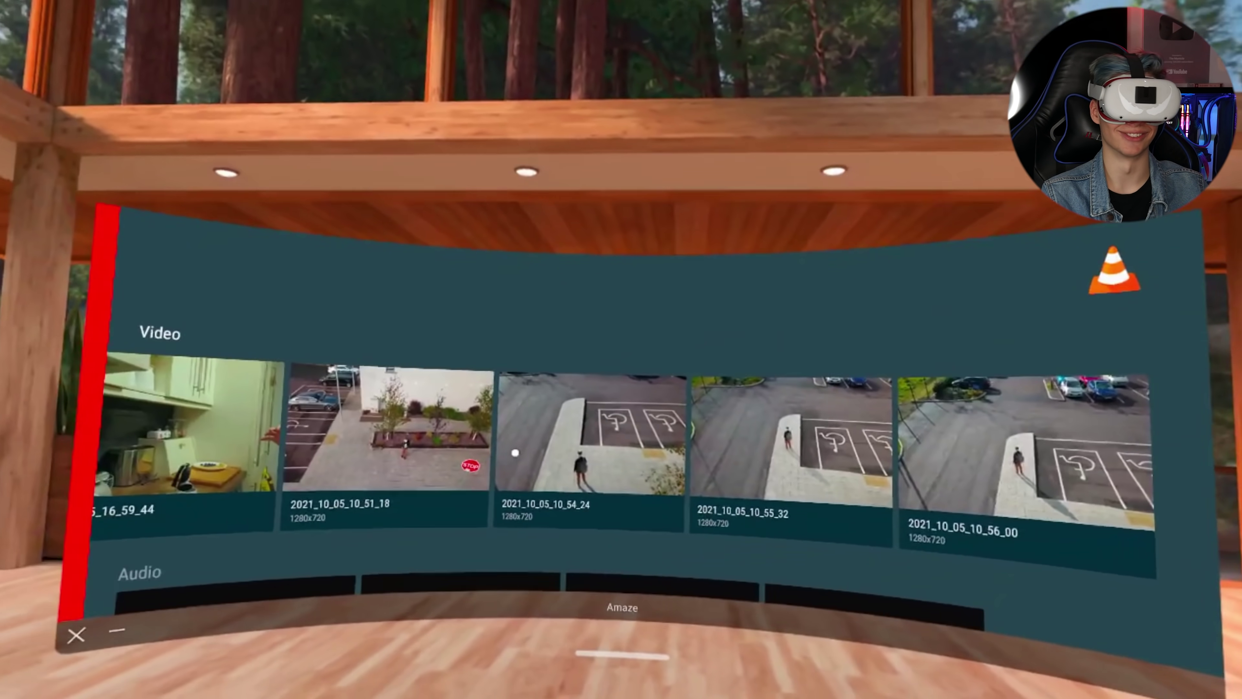
Play the 2021_10_05_10_51_18 clip and seek forward to about 0:35.
click(152, 426)
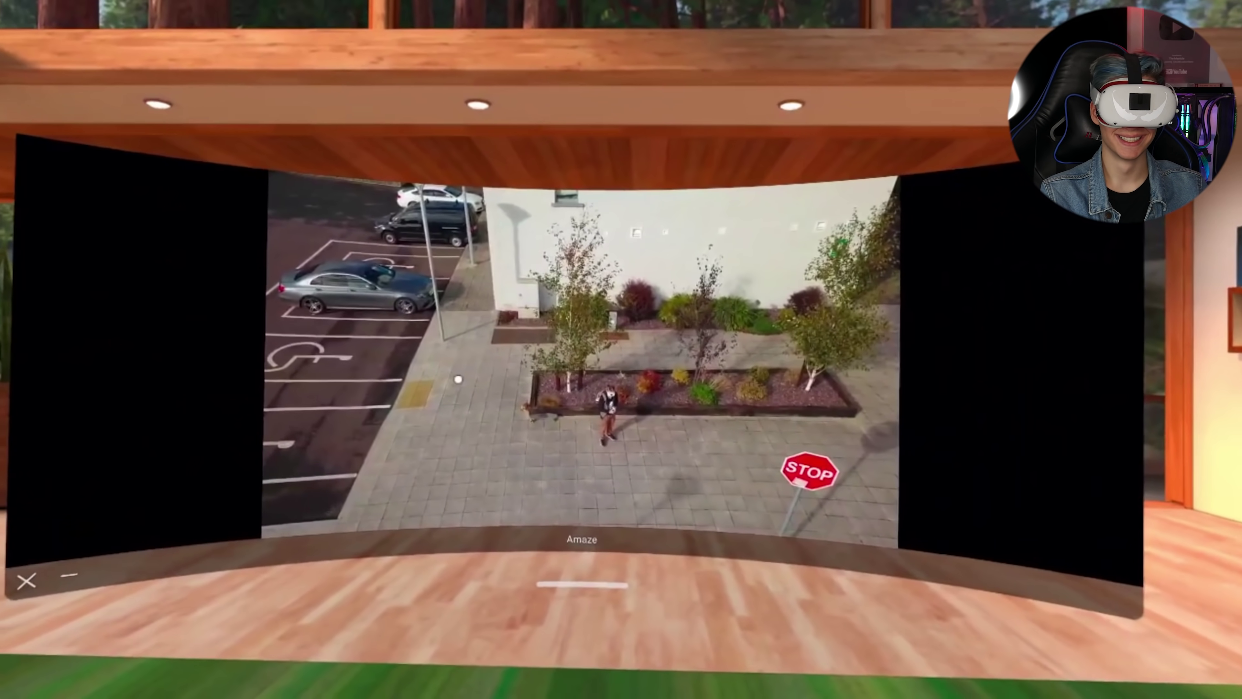
click(458, 379)
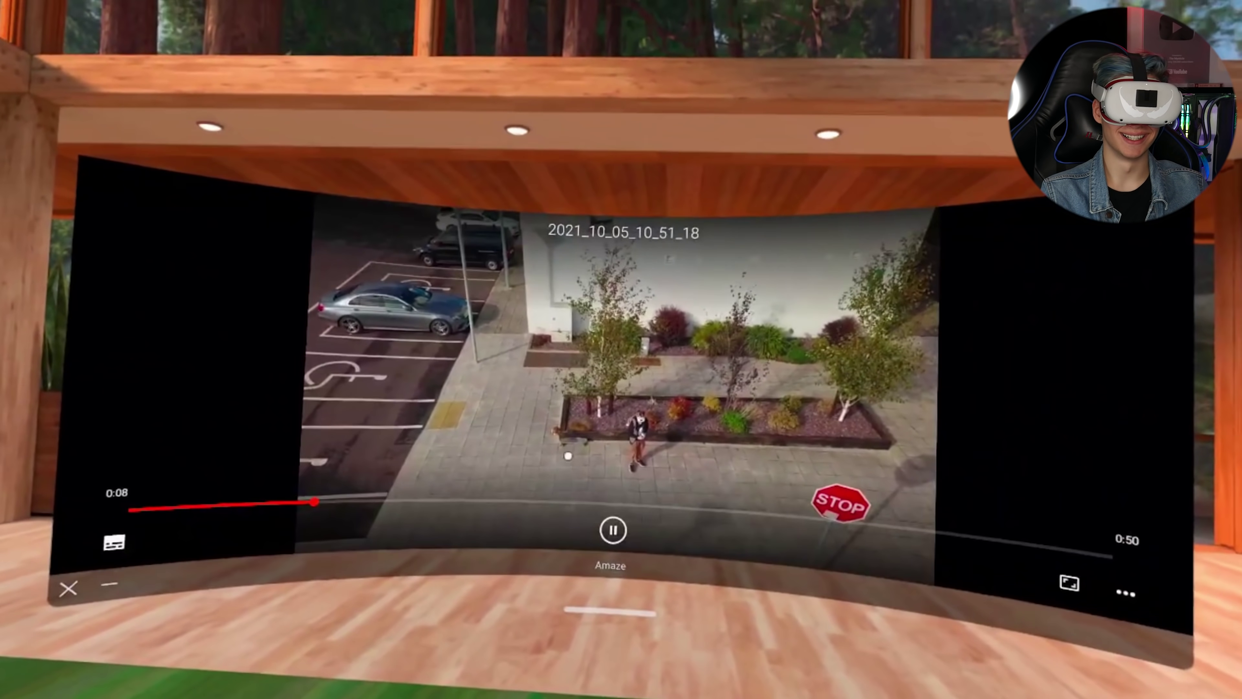
drag(771, 508, 784, 507)
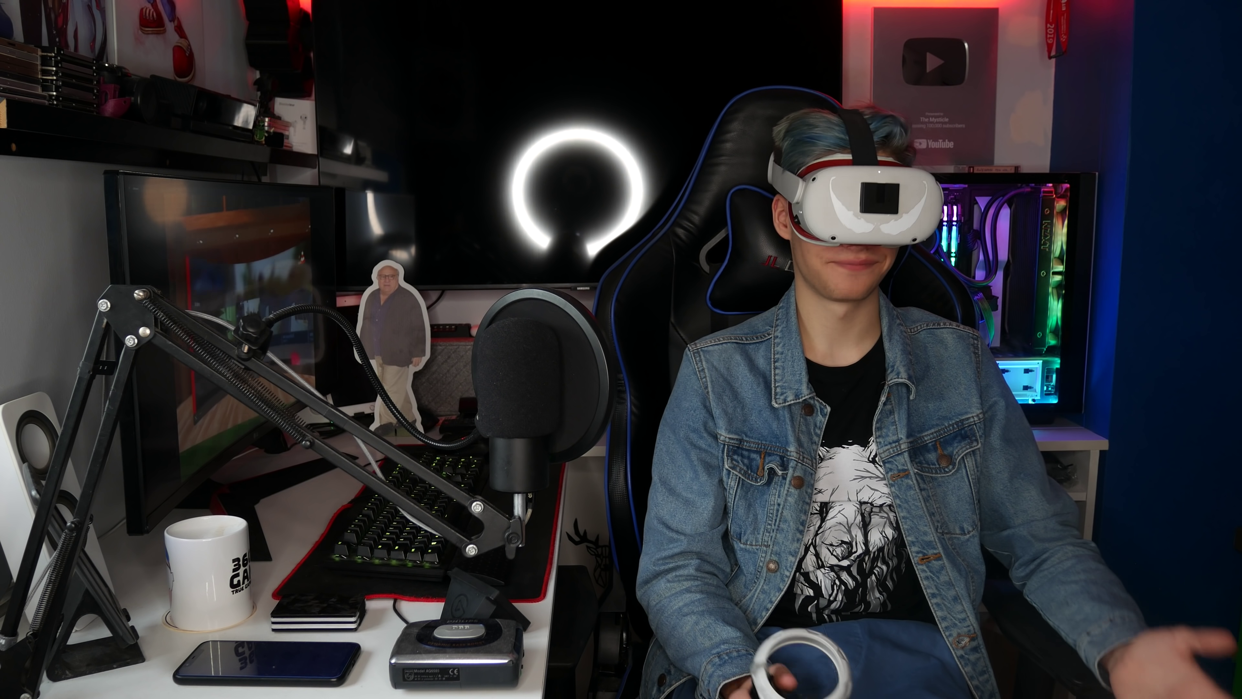